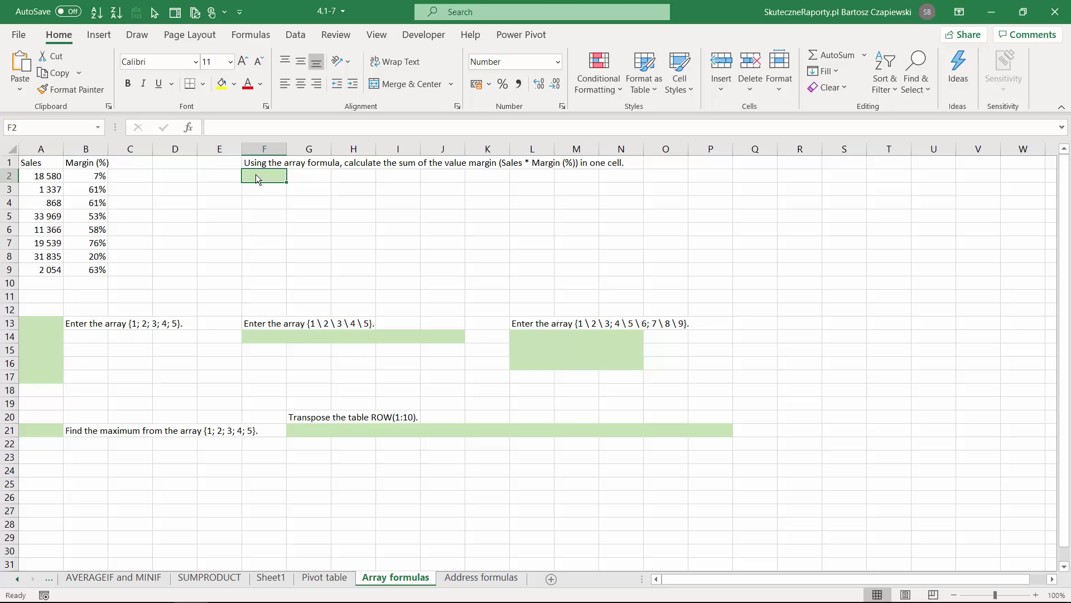
# Consult the SUMPRODUCT sheet's margin calculation and enter =SUM(A2:A9*B2:B9) in cell F2 of the Array formulas sheet.
pyautogui.click(210, 577)
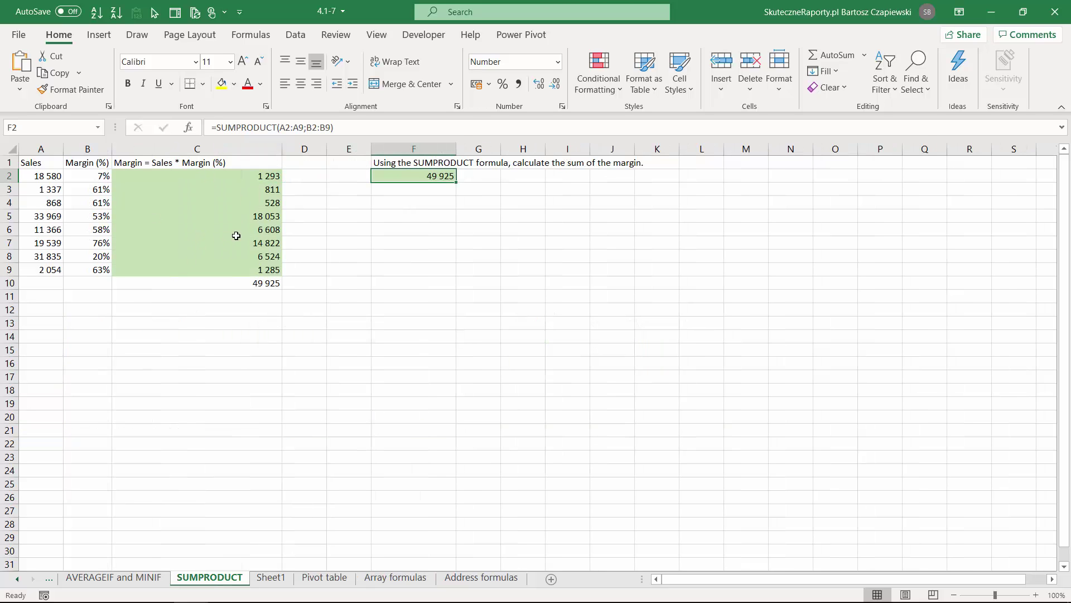
pyautogui.click(394, 576)
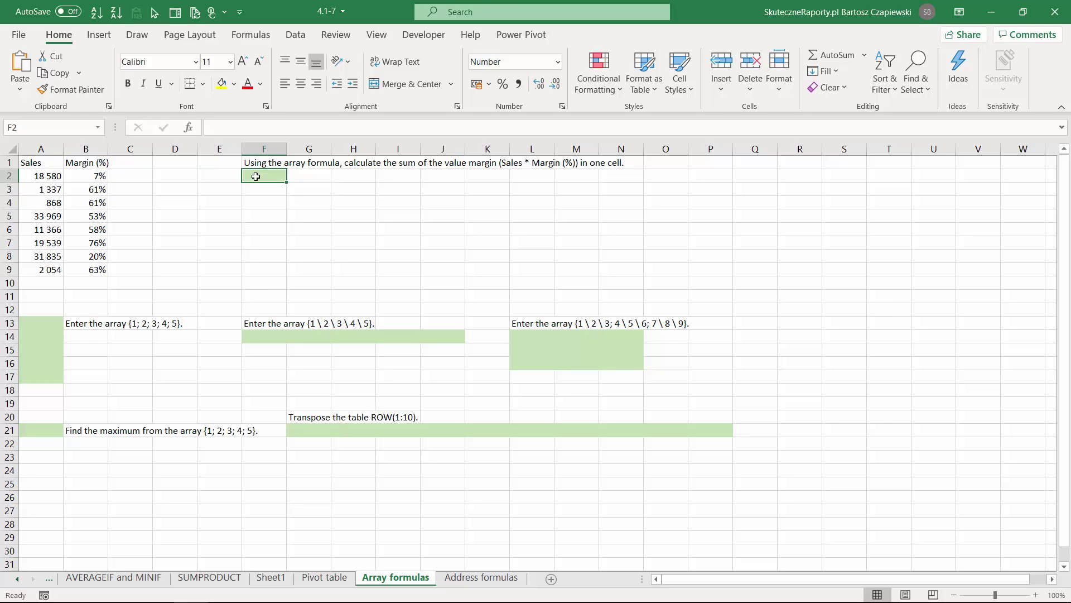
pyautogui.write('=sum')
pyautogui.press('Tab')
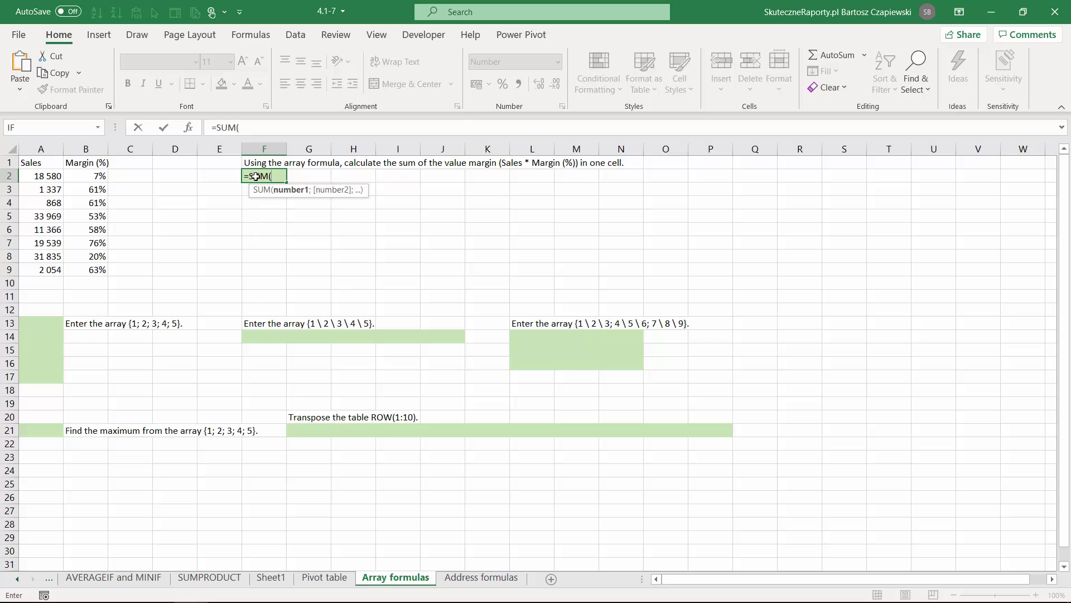
pyautogui.click(45, 176)
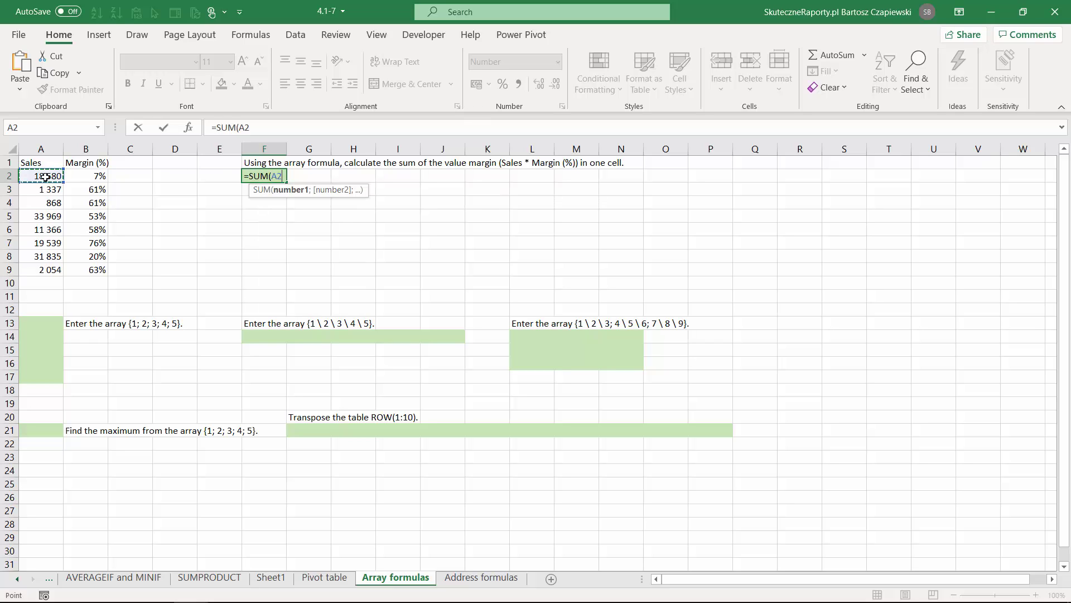
pyautogui.moveTo(45, 176); pyautogui.dragTo(52, 278)
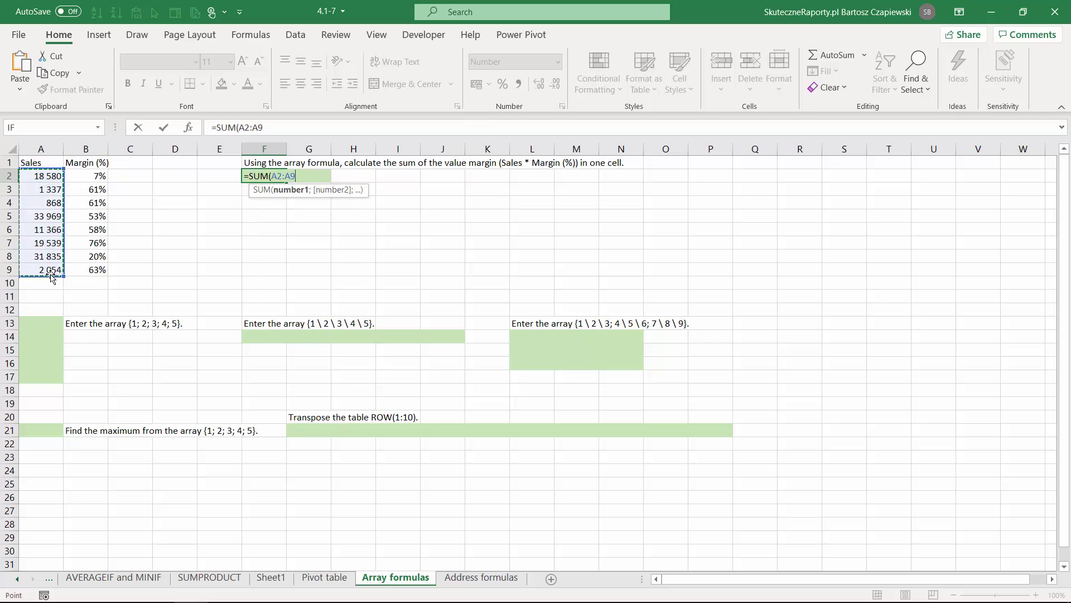
pyautogui.write('*')
pyautogui.moveTo(80, 175); pyautogui.dragTo(85, 267)
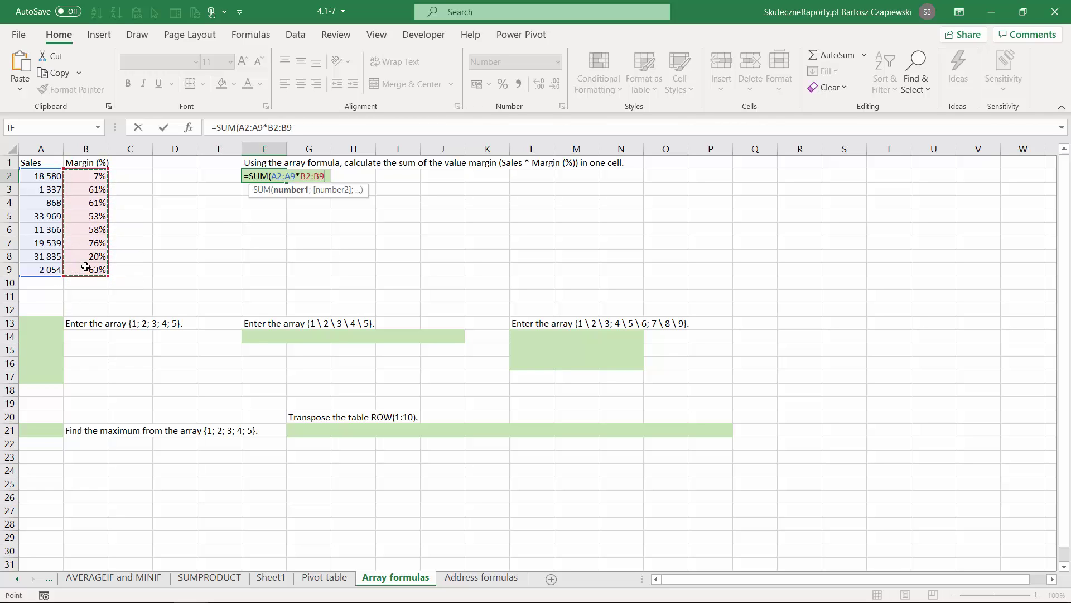
pyautogui.write(')')
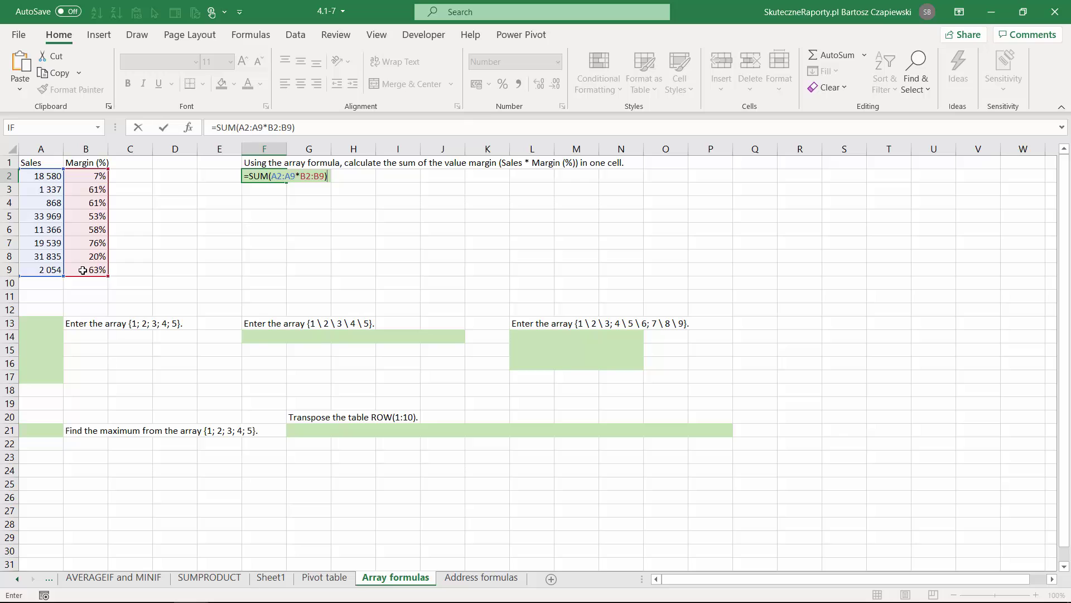
pyautogui.press('Return')
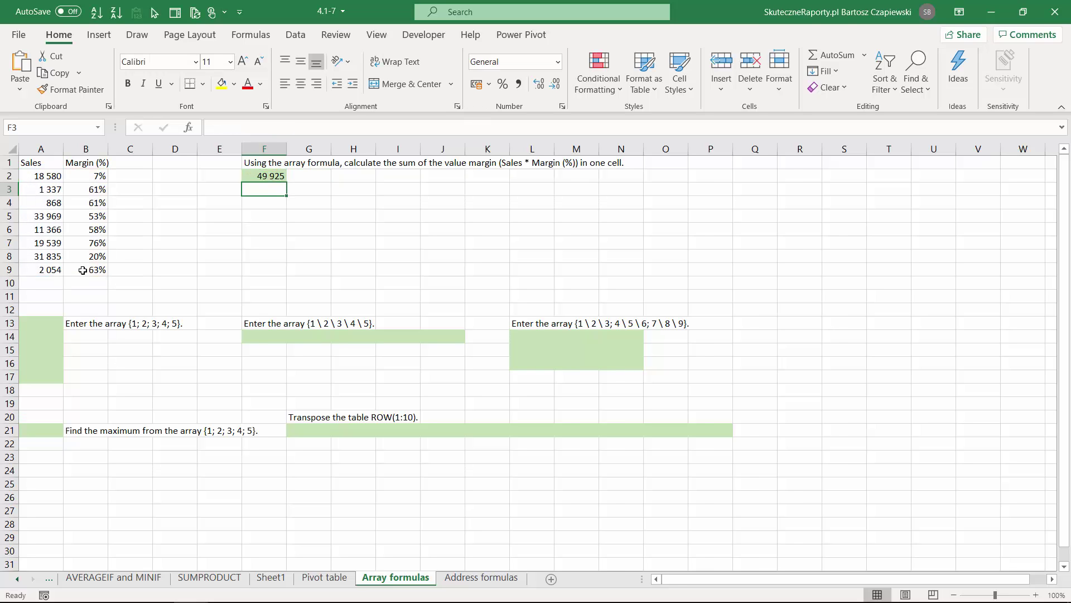
# Convert the SUM formula in cell F2 into an array formula enclosed in curly braces.
pyautogui.press('Up')
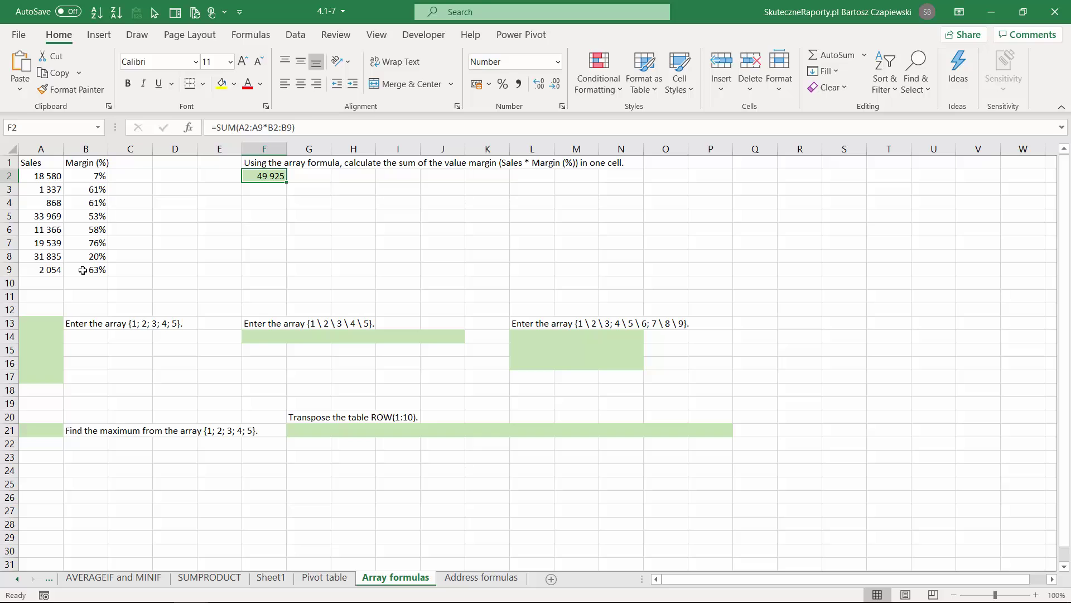
pyautogui.click(316, 127)
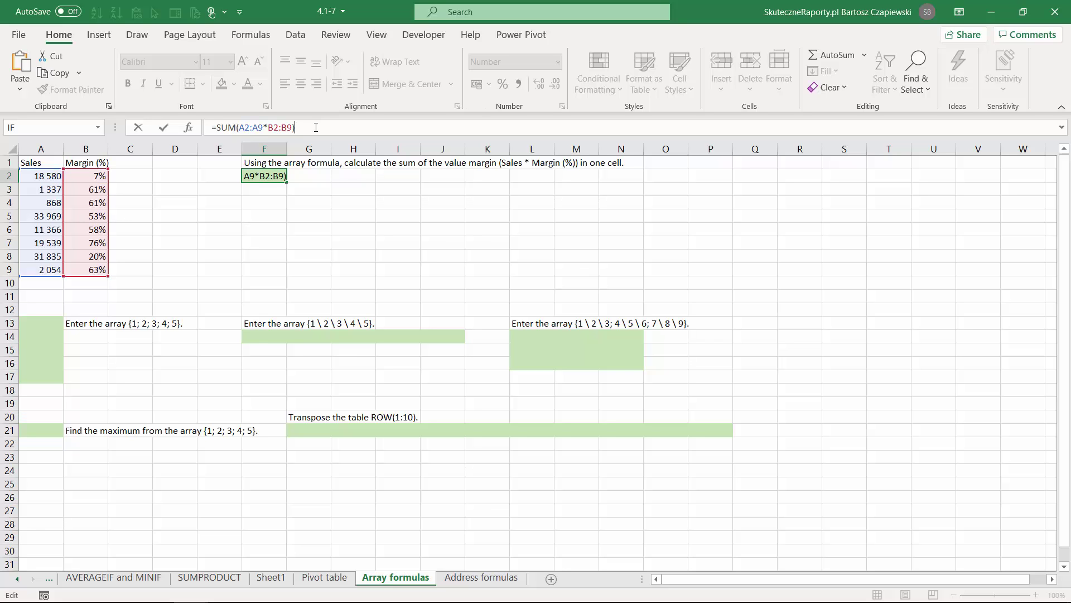
pyautogui.hotkey('ctrl', 'shift', 'Return')
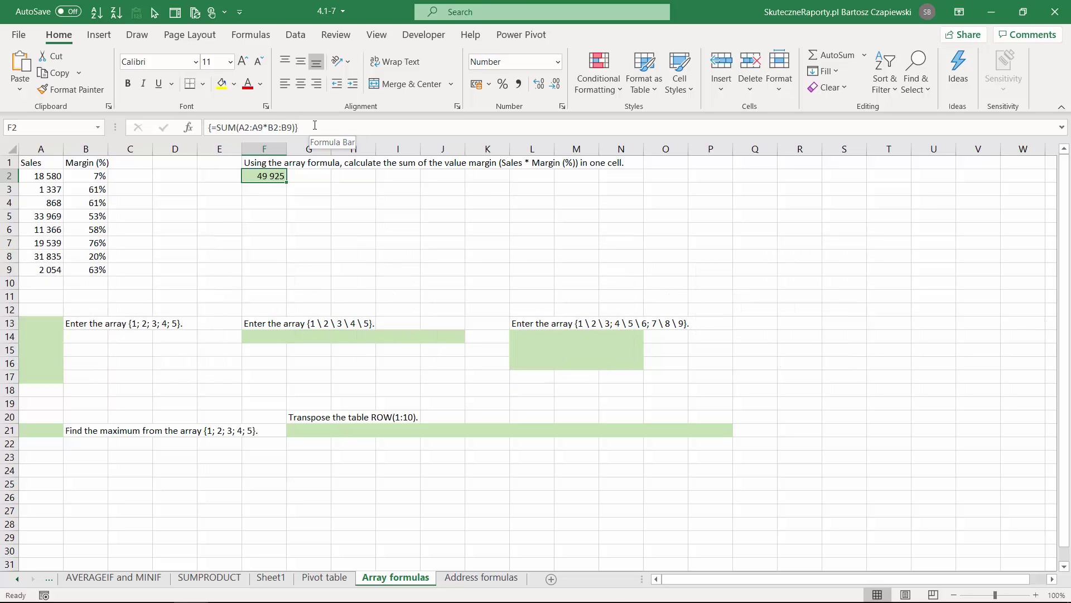
# Copy the array text {1; 2; 3; 4; 5} from the instruction in cell B13.
pyautogui.click(36, 322)
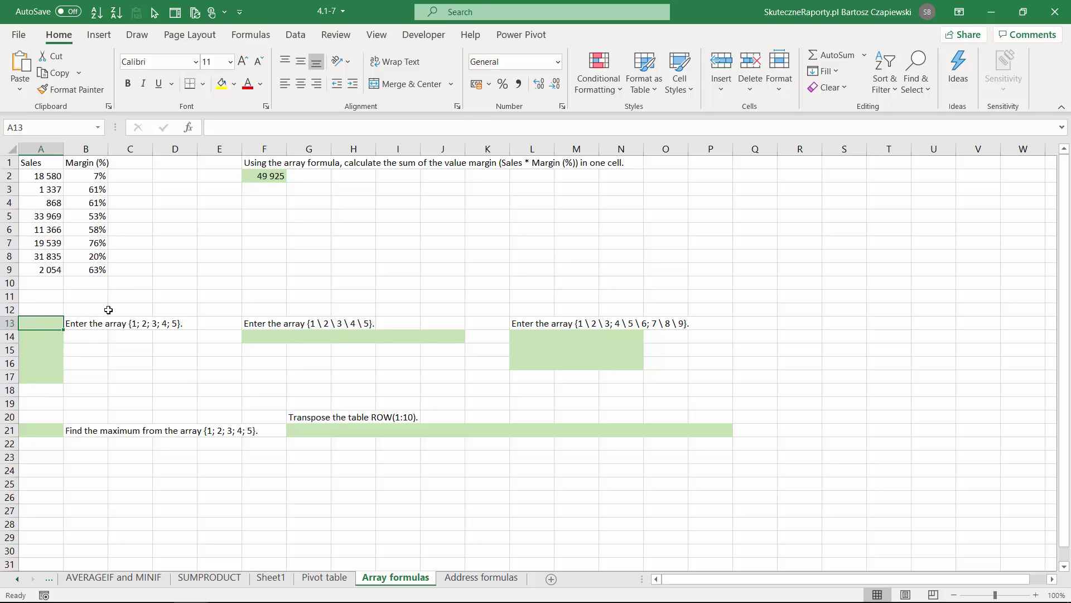
pyautogui.doubleClick(95, 323)
pyautogui.moveTo(128, 323); pyautogui.dragTo(282, 170)
pyautogui.hotkey('ctrl', 'c')
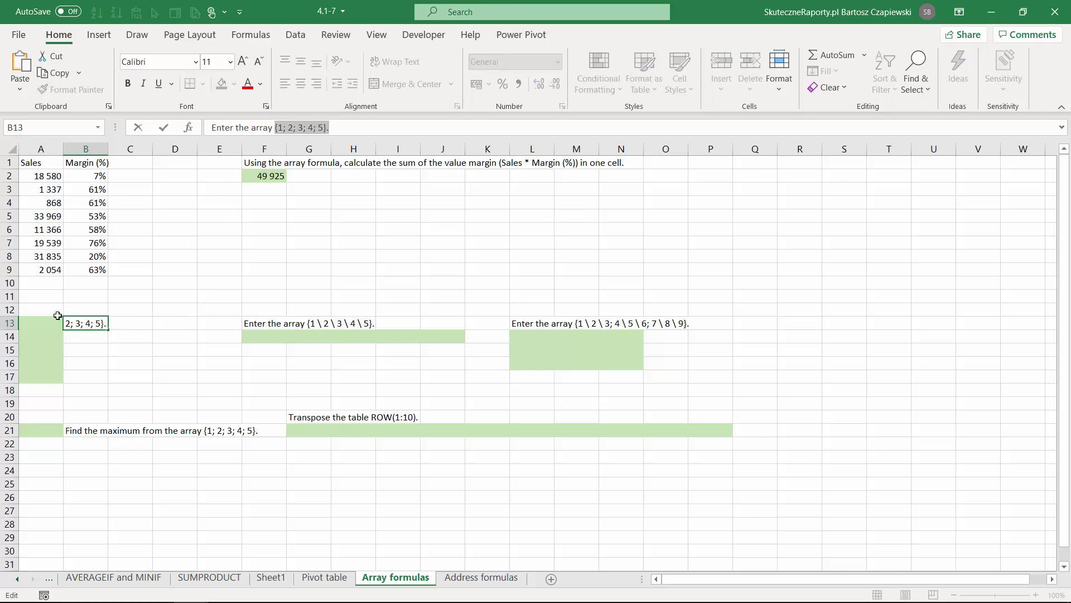
# Try entering ={1; 2; 3; 4; 5} as an ordinary formula in cell A13, and undo the entry.
pyautogui.click(49, 323)
pyautogui.write('=')
pyautogui.hotkey('ctrl', 'v')
pyautogui.press('BackSpace')
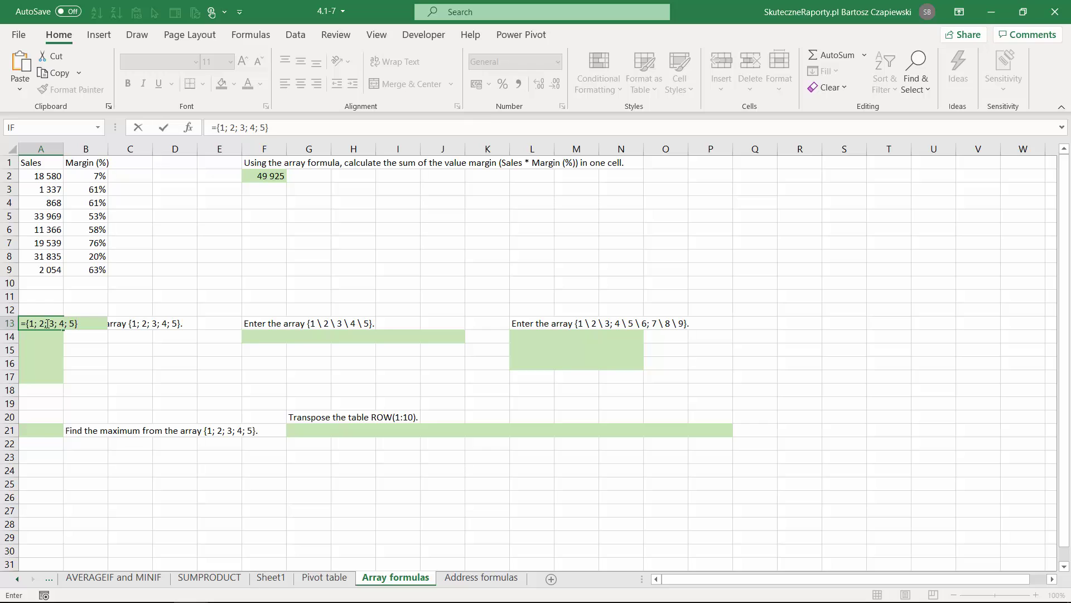
pyautogui.press('Return')
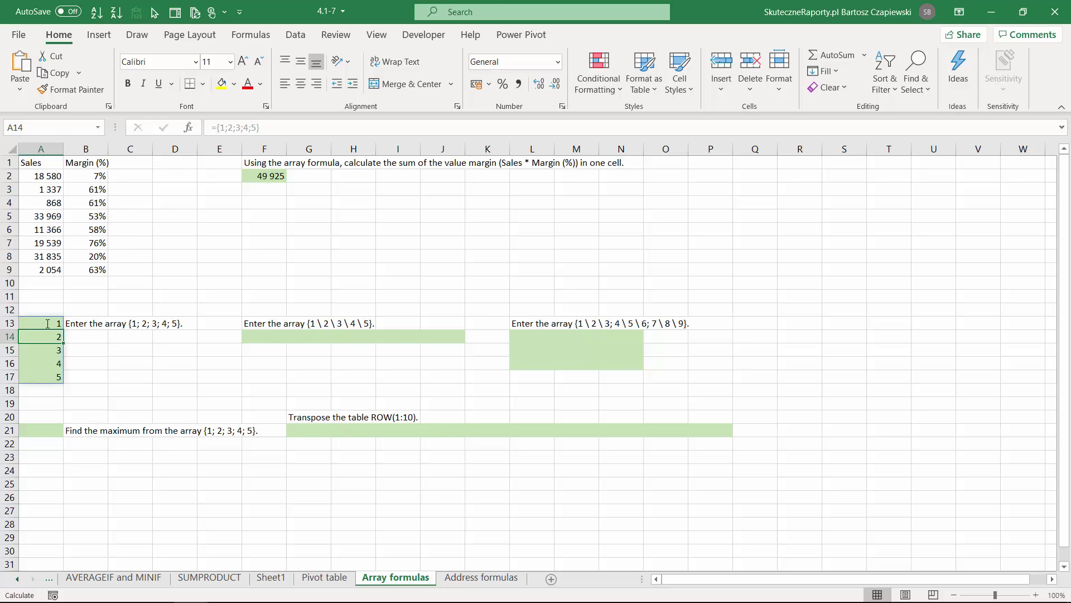
pyautogui.hotkey('ctrl', 'z')
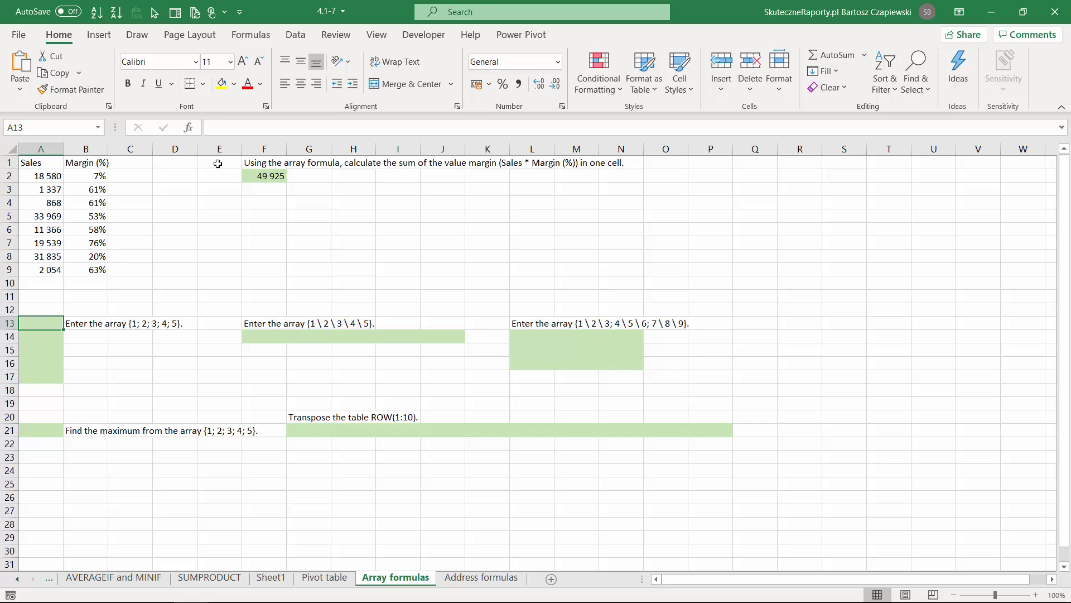
# Enter ={1; 2; 3; 4; 5} as an array formula across the range A13:A17.
pyautogui.moveTo(36, 325); pyautogui.dragTo(41, 377)
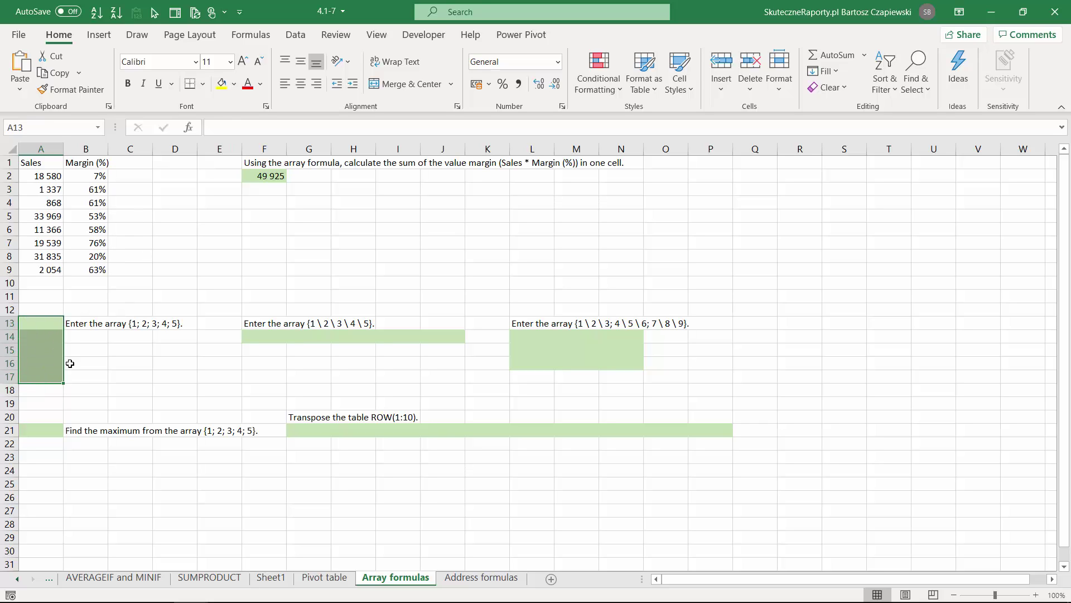
pyautogui.click(218, 128)
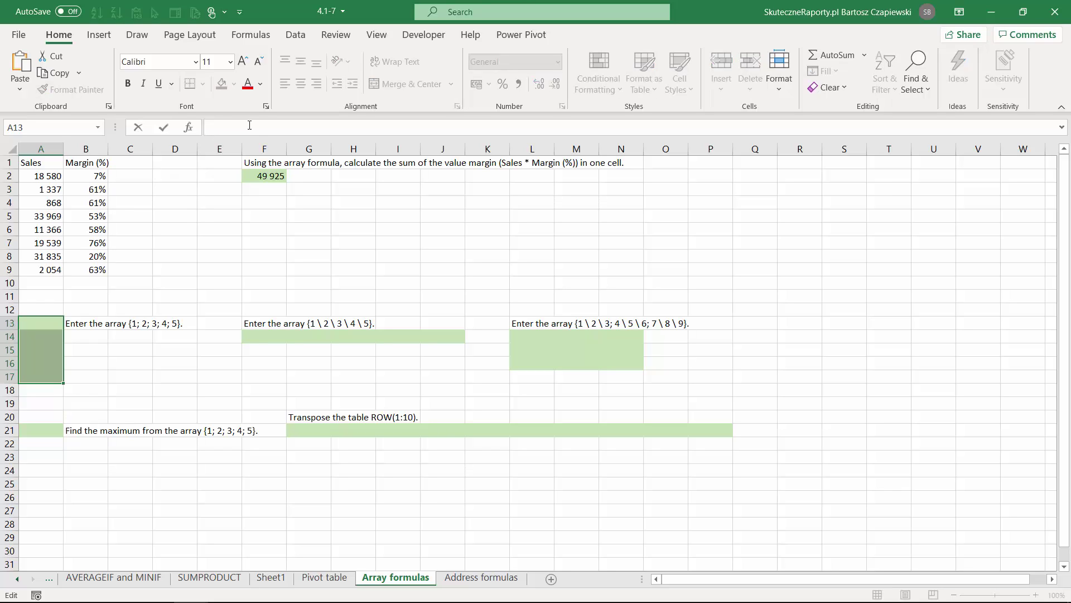
pyautogui.hotkey('ctrl', 'v')
pyautogui.press('BackSpace')
pyautogui.click(212, 129)
pyautogui.write('=')
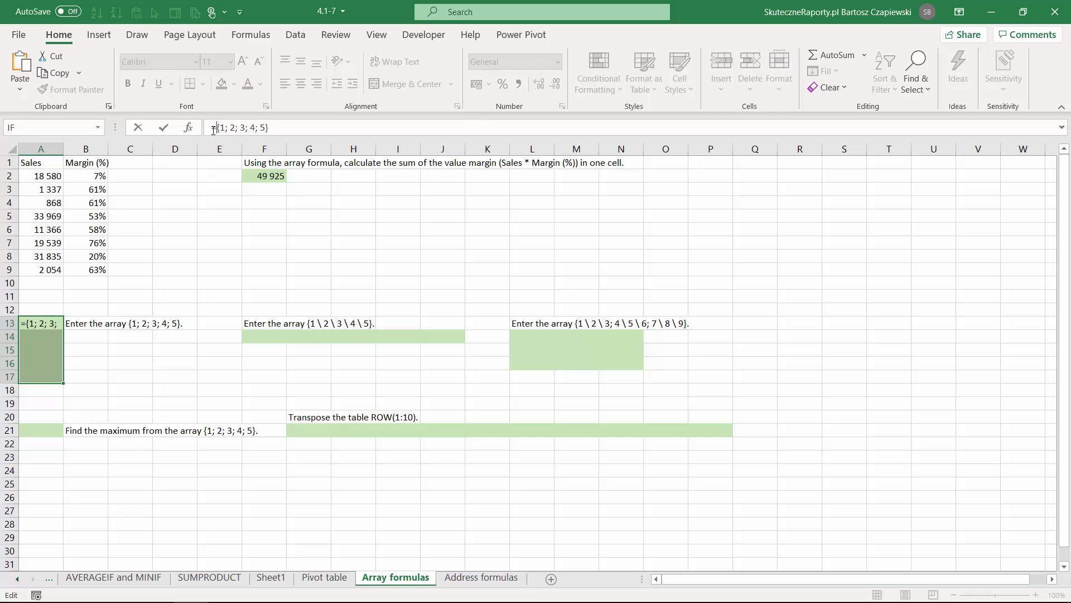
pyautogui.hotkey('ctrl', 'shift', 'Return')
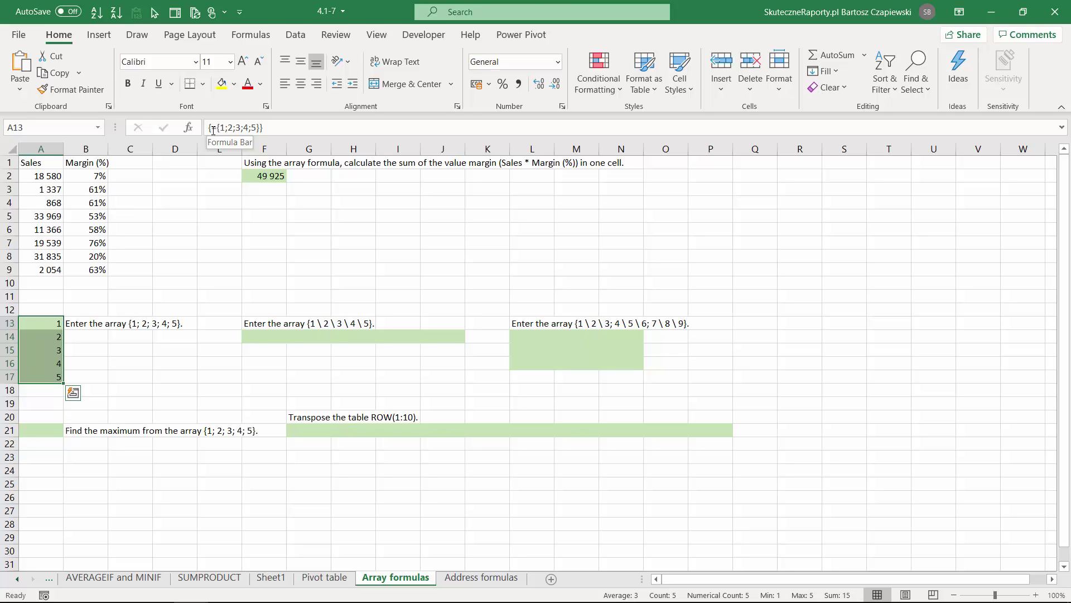
# Copy the array text {1 \ 2 \ 3 \ 4 \ 5} from the instruction in cell F13 without altering the cell.
pyautogui.click(264, 337)
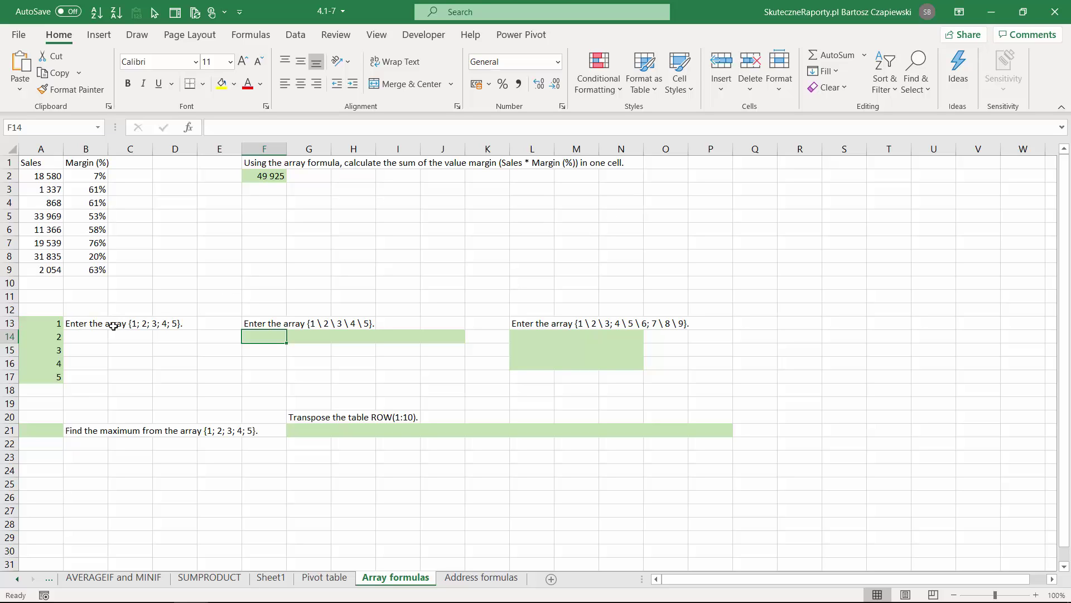
pyautogui.click(265, 324)
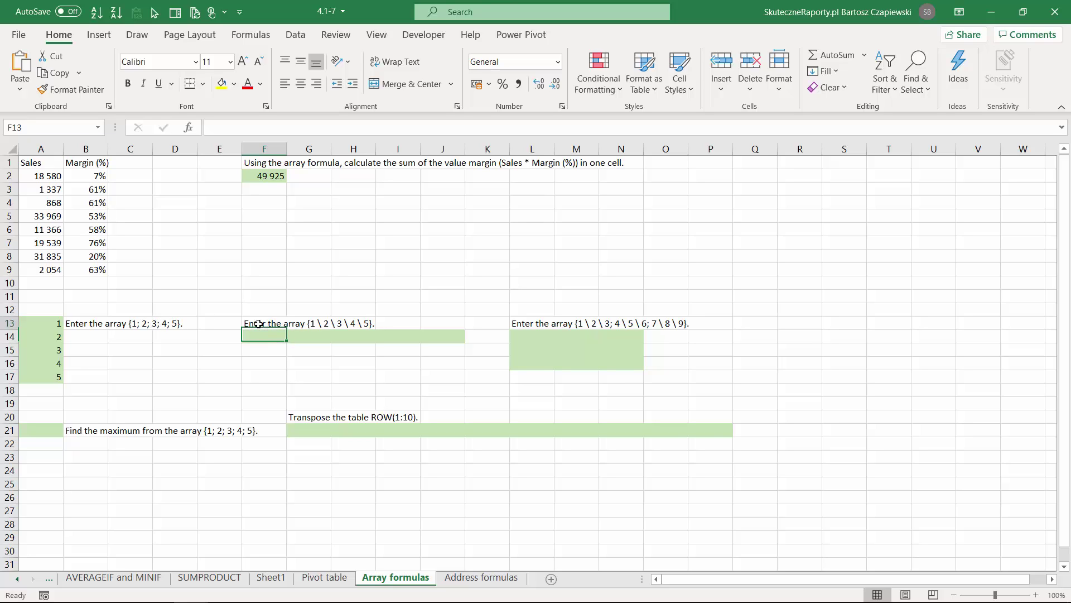
pyautogui.moveTo(275, 127); pyautogui.dragTo(341, 128)
pyautogui.hotkey('ctrl', 'c')
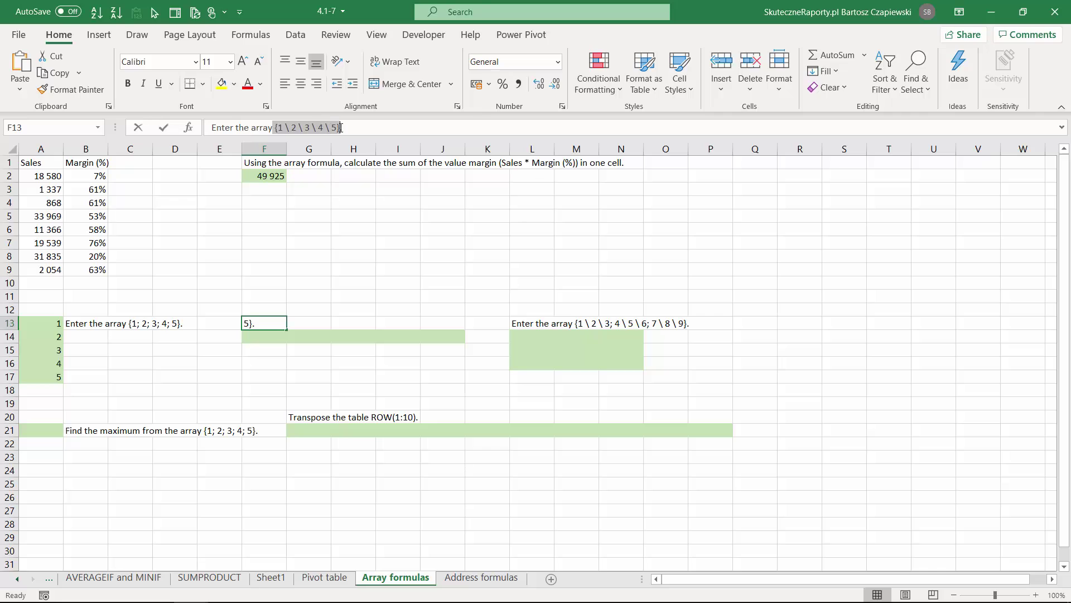
pyautogui.press('Escape')
# Try entering ={1 \ 2 \ 3 \ 4 \ 5} as an ordinary formula in cell F14, and delete it.
pyautogui.click(263, 336)
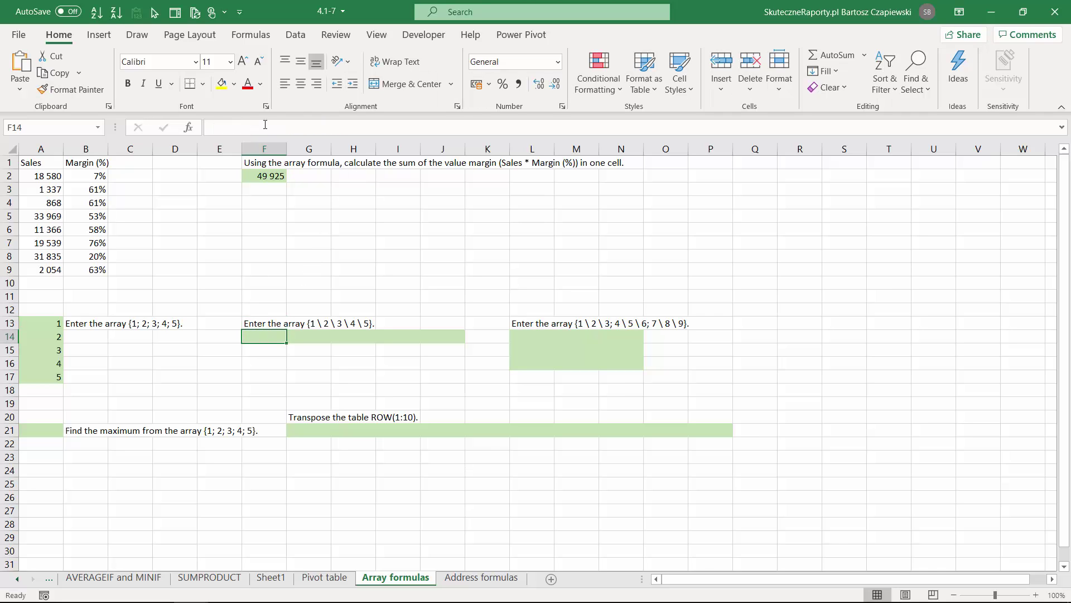
pyautogui.click(265, 124)
pyautogui.write('=')
pyautogui.hotkey('ctrl', 'v')
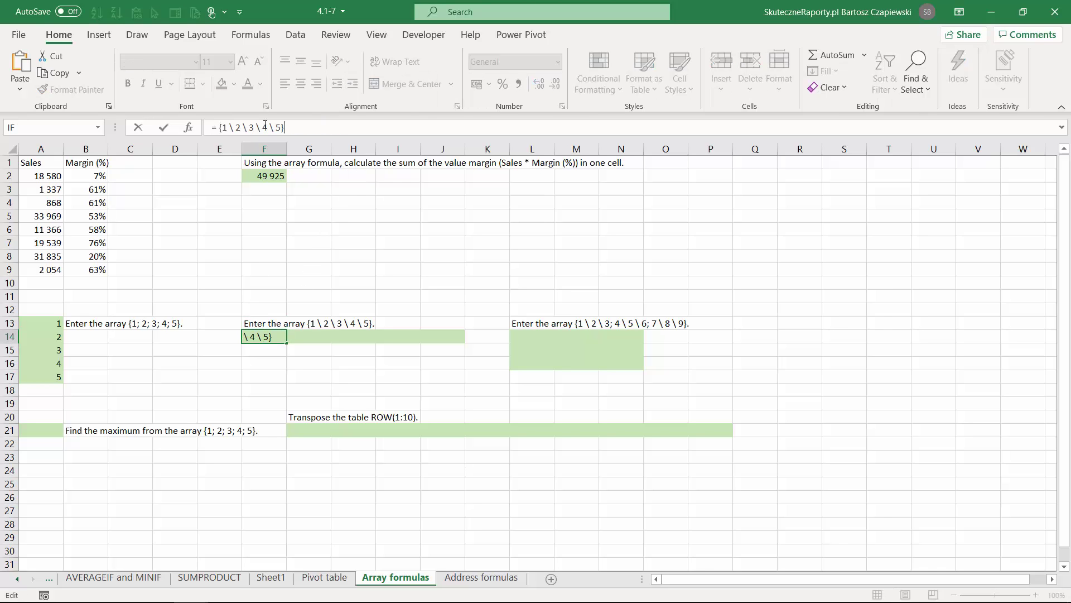
pyautogui.press('Return')
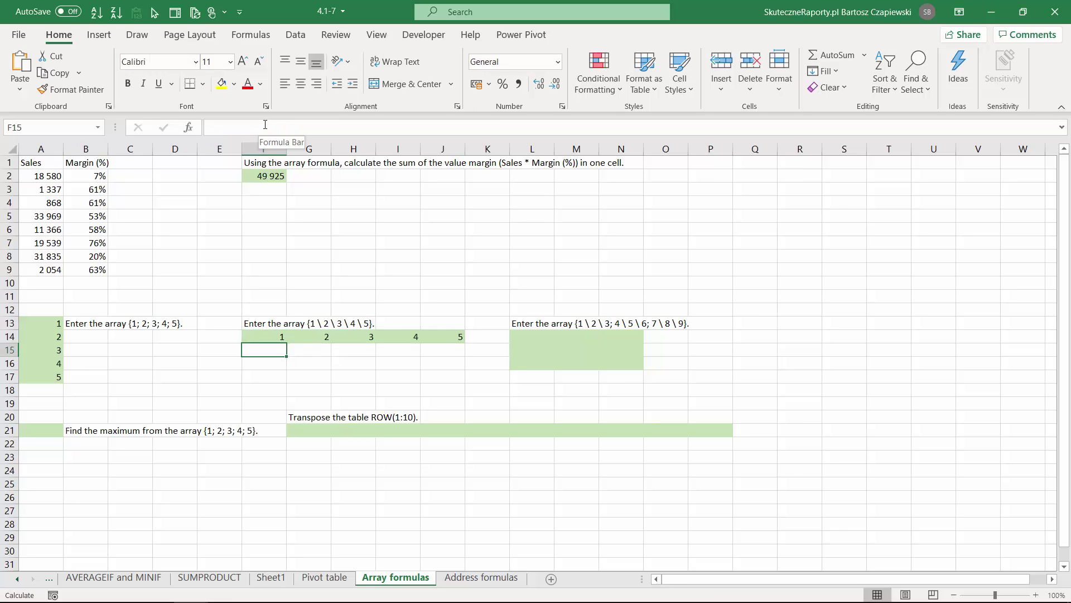
pyautogui.press('Up')
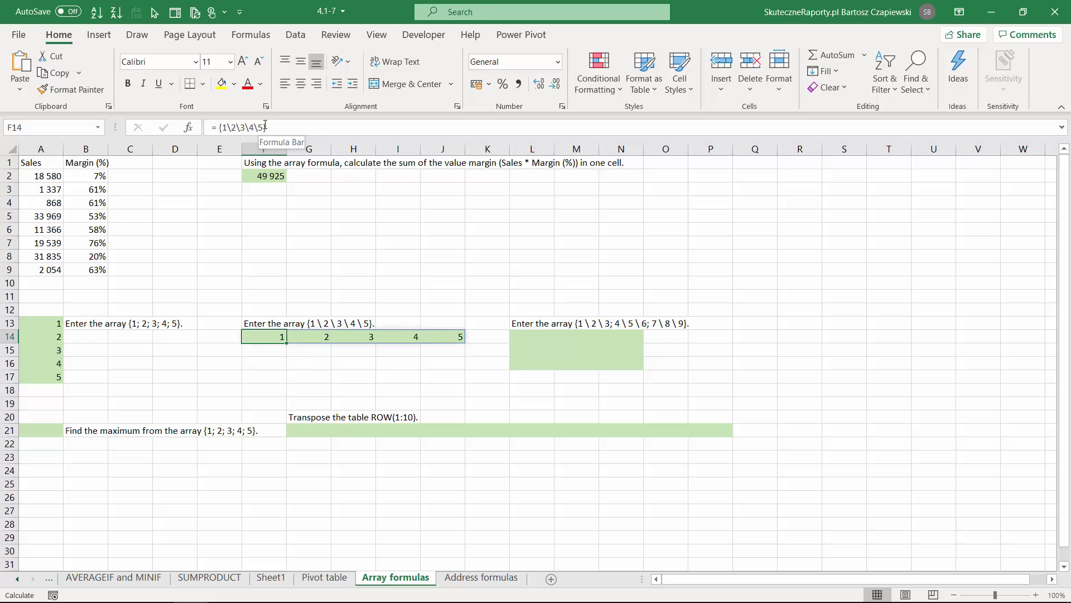
pyautogui.press('Delete')
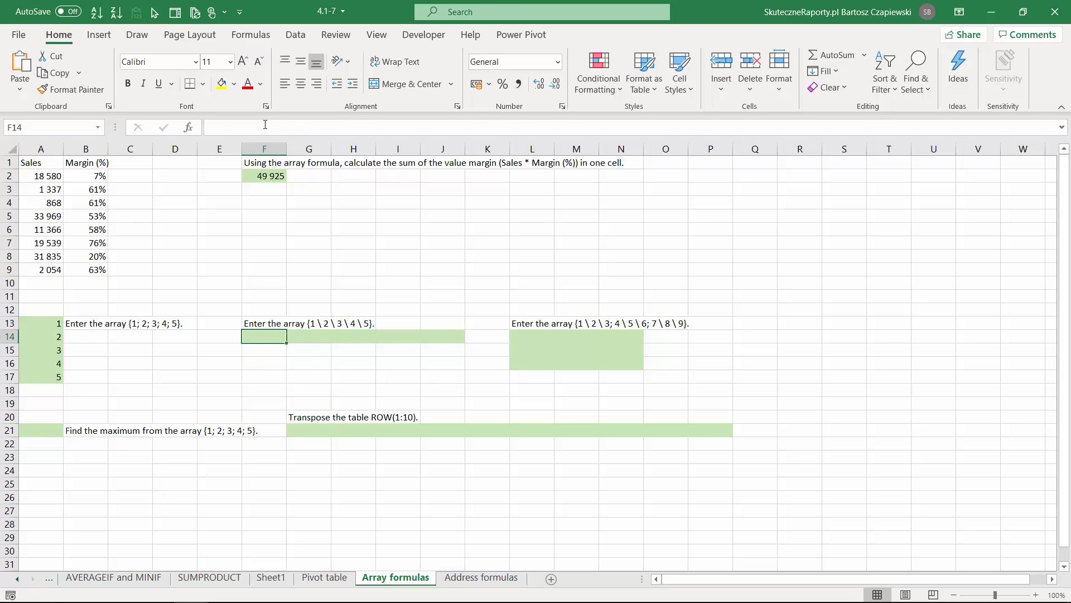
pyautogui.hotkey('ctrl', 'v')
pyautogui.press('Escape')
# Enter ={1 \ 2 \ 3 \ 4 \ 5} as an array formula across the range F14:J14.
pyautogui.moveTo(263, 338); pyautogui.dragTo(457, 341)
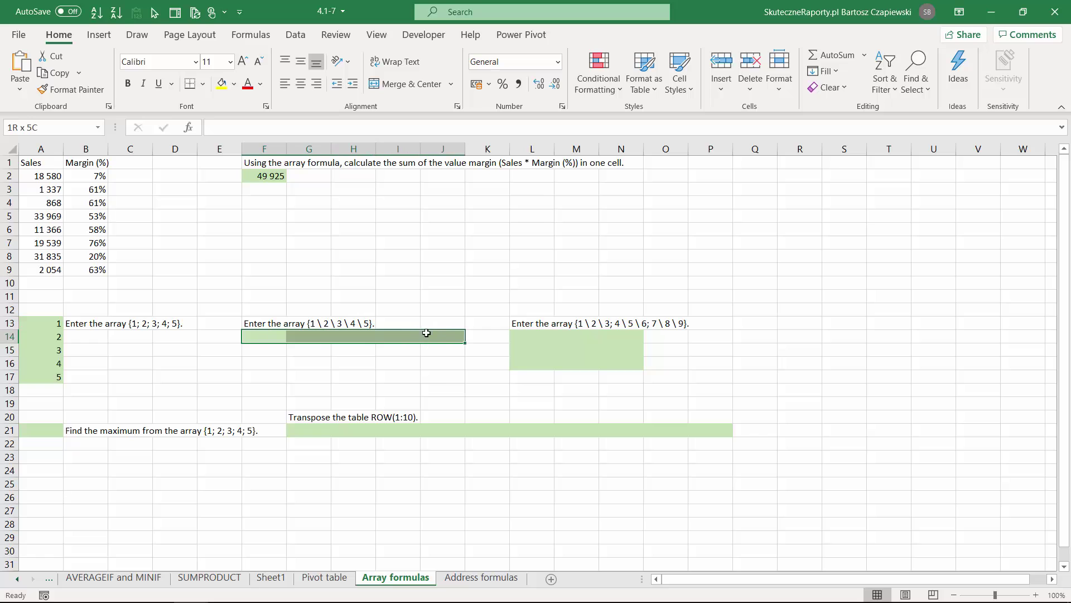
pyautogui.click(248, 127)
pyautogui.write('=')
pyautogui.hotkey('ctrl', 'v')
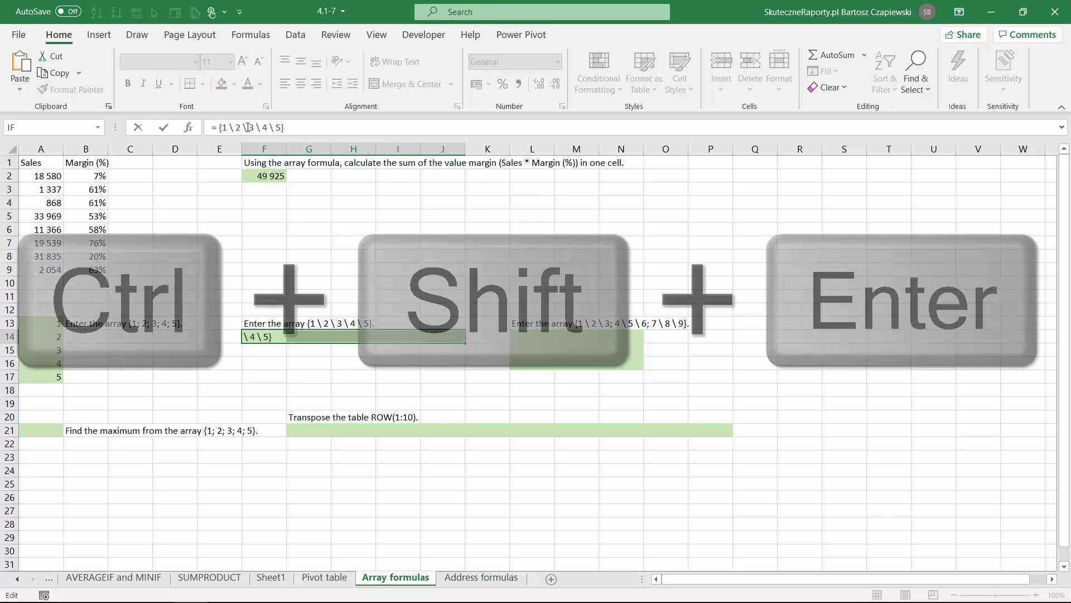
pyautogui.hotkey('ctrl', 'shift', 'Return')
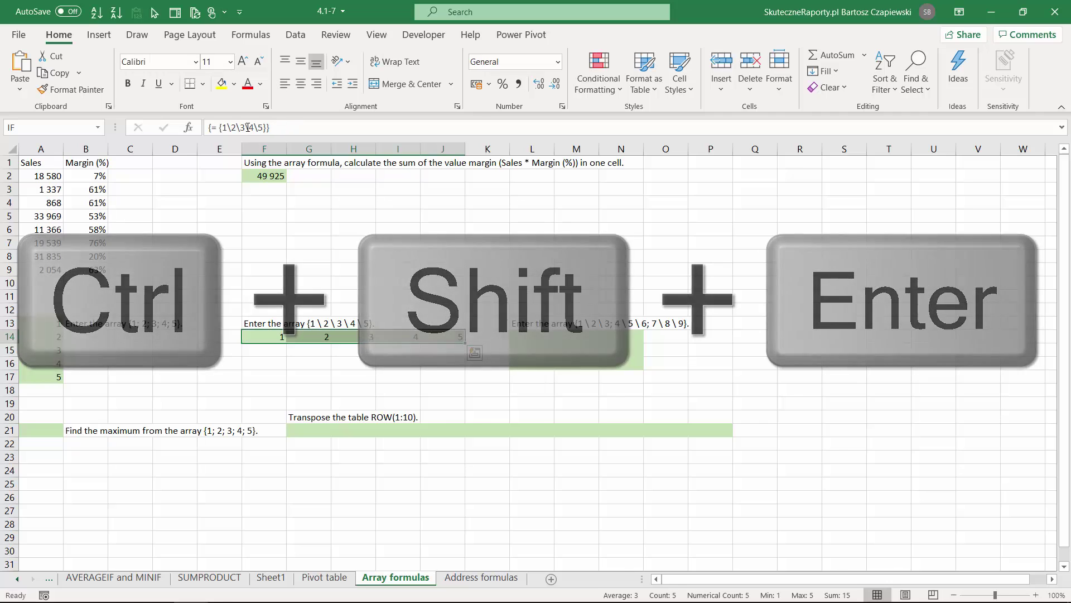
# Try entering ={1 \ 2 \ 3; 4 \ 5 \ 6; 7 \ 8 \ 9} as an ordinary formula in cell L14, and undo the entry.
pyautogui.click(538, 339)
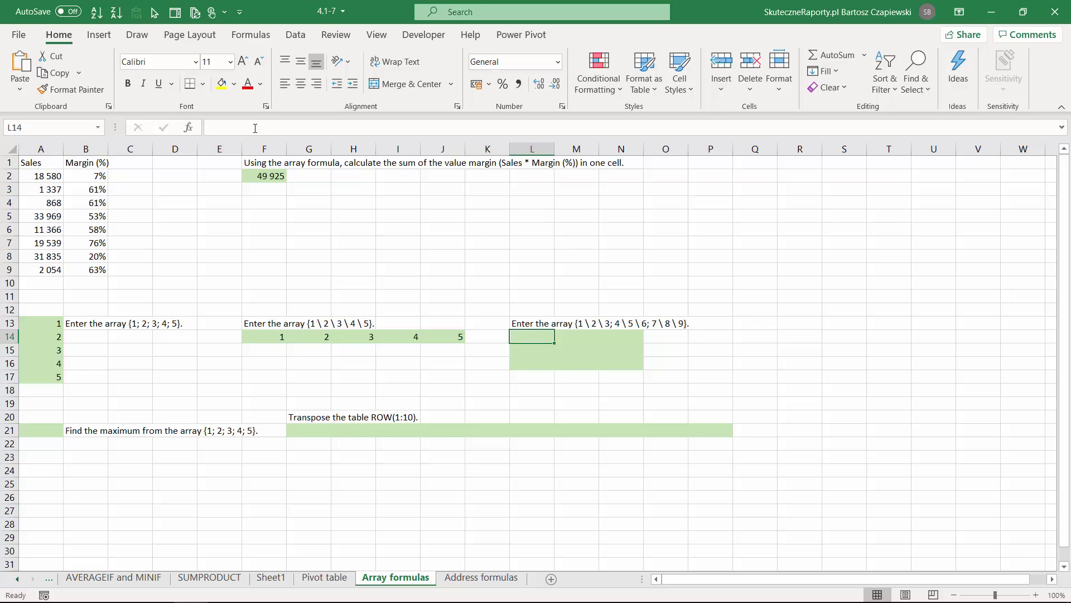
pyautogui.write('=')
pyautogui.write('{1 \\ 2 \\ 3; 4 \\ 5 \\ 6; 7 \\ 8 \\ 9}')
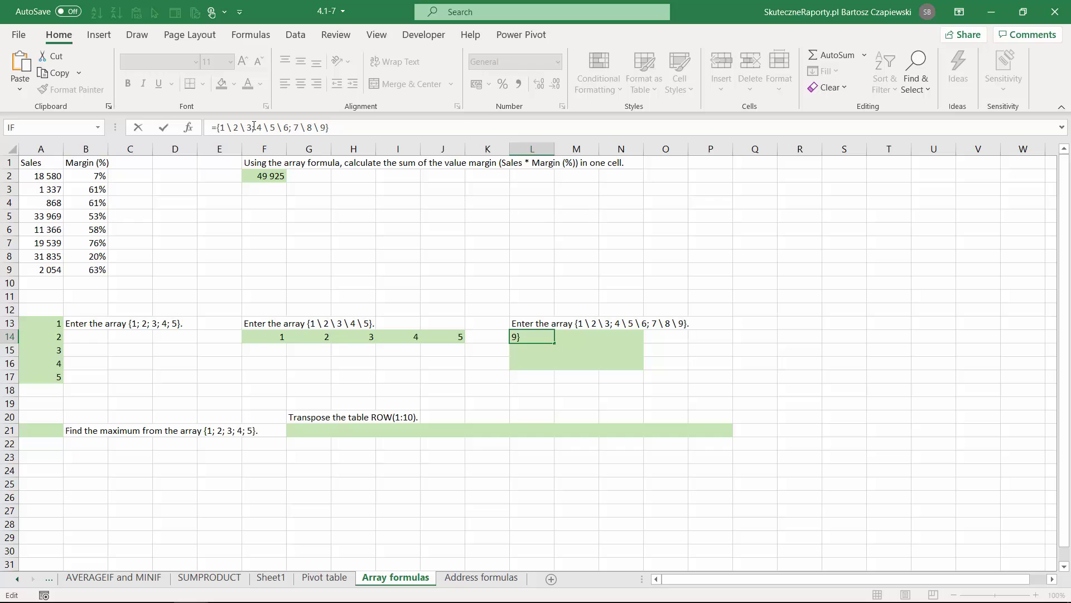
pyautogui.press('Return')
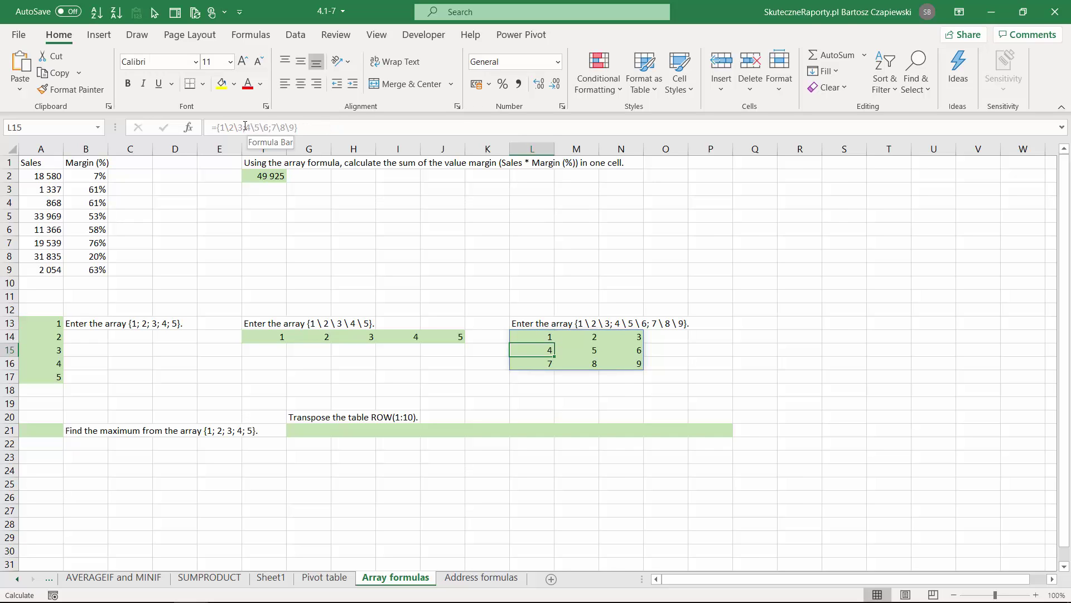
pyautogui.hotkey('ctrl', 'z')
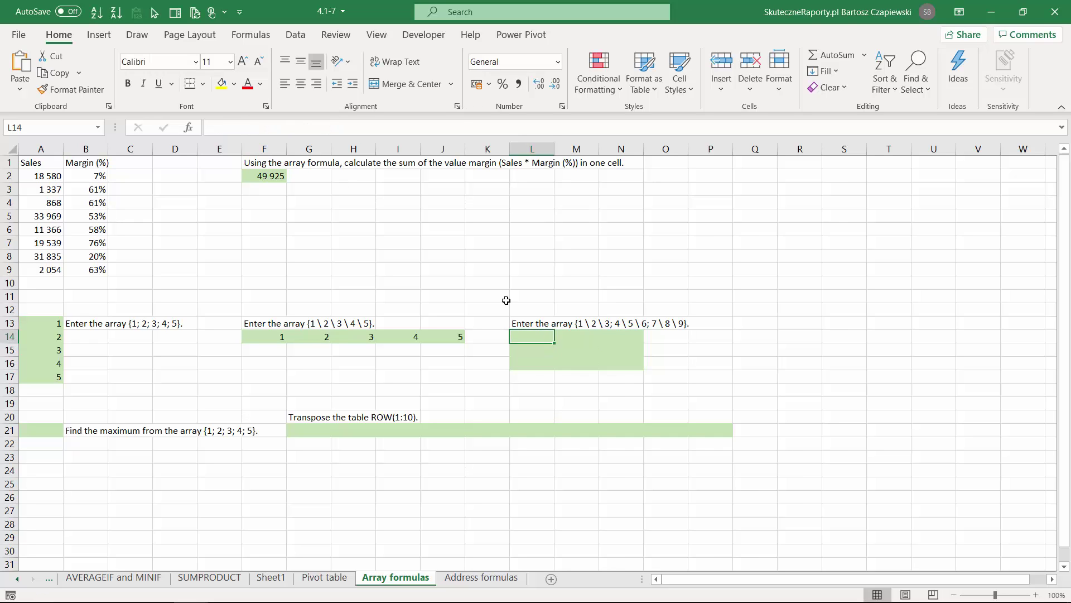
# Try entering ={1 \ 2 \ 3; 4 \ 5 \ 6; 7 \ 8 \ 9} as an array formula in cell L14 alone, and delete it.
pyautogui.click(251, 123)
pyautogui.write('=')
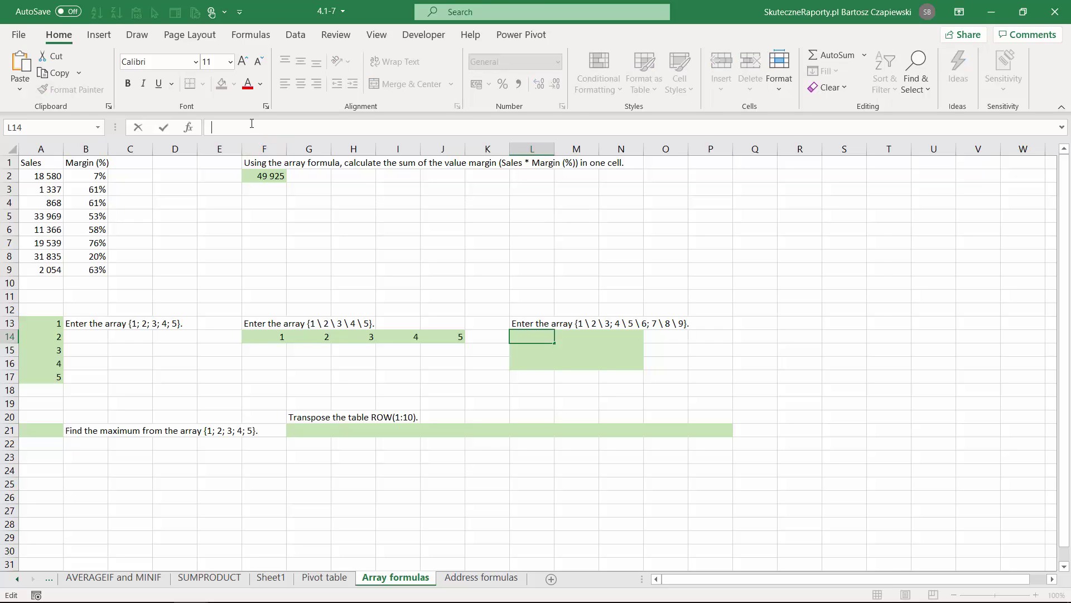
pyautogui.write('{1 \\ 2 \\ 3; 4 \\ 5 \\ 6; 7 \\ 8 \\ 9}')
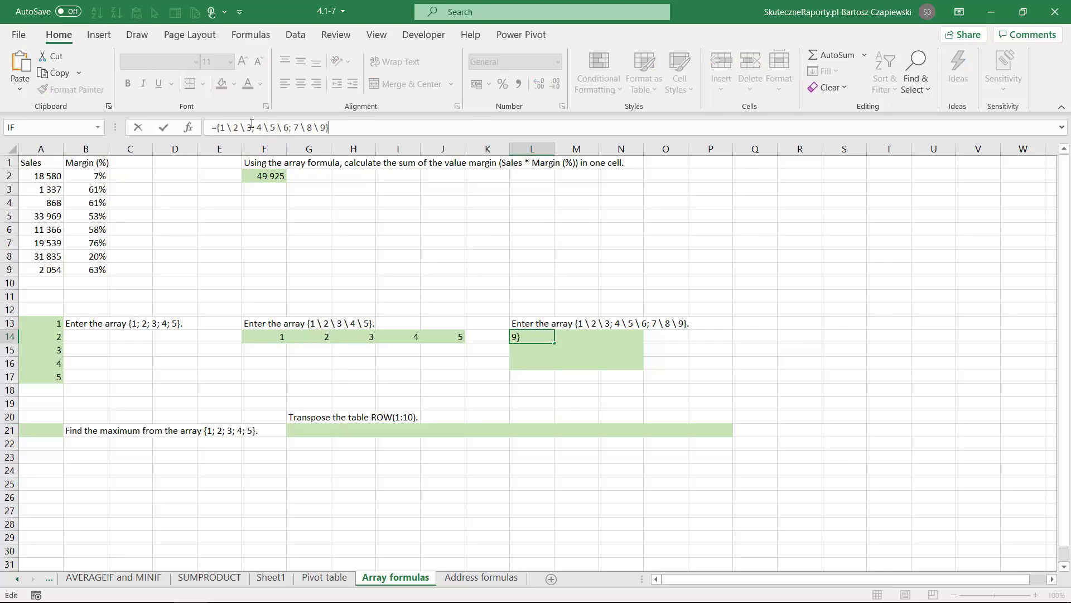
pyautogui.hotkey('ctrl', 'shift', 'Return')
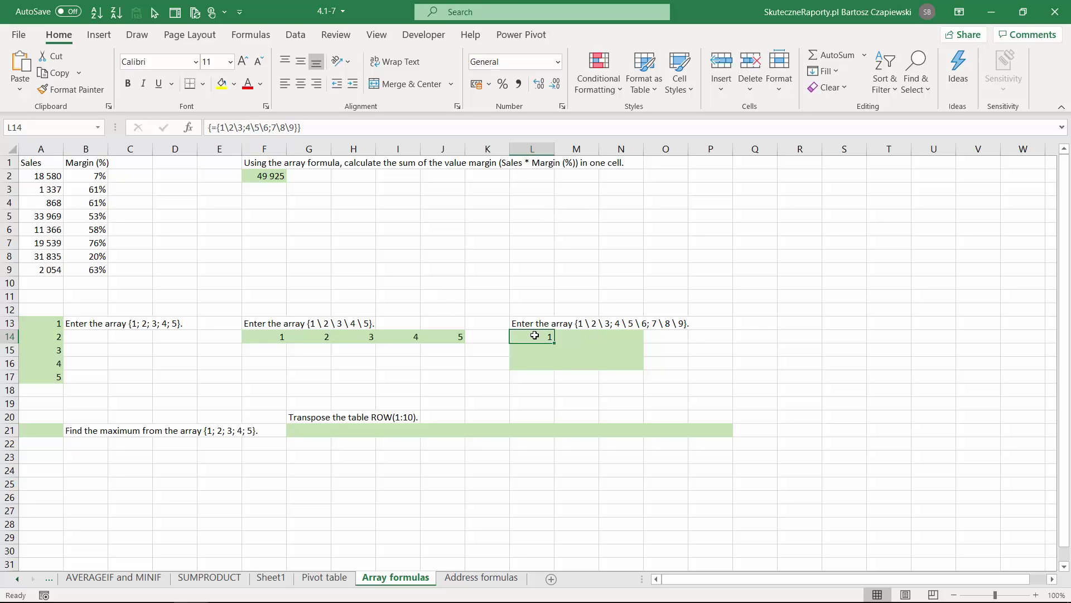
pyautogui.press('Delete')
# Enter ={1 \ 2 \ 3; 4 \ 5 \ 6; 7 \ 8 \ 9} as an array formula across the range L14:N16.
pyautogui.moveTo(534, 335); pyautogui.dragTo(622, 361)
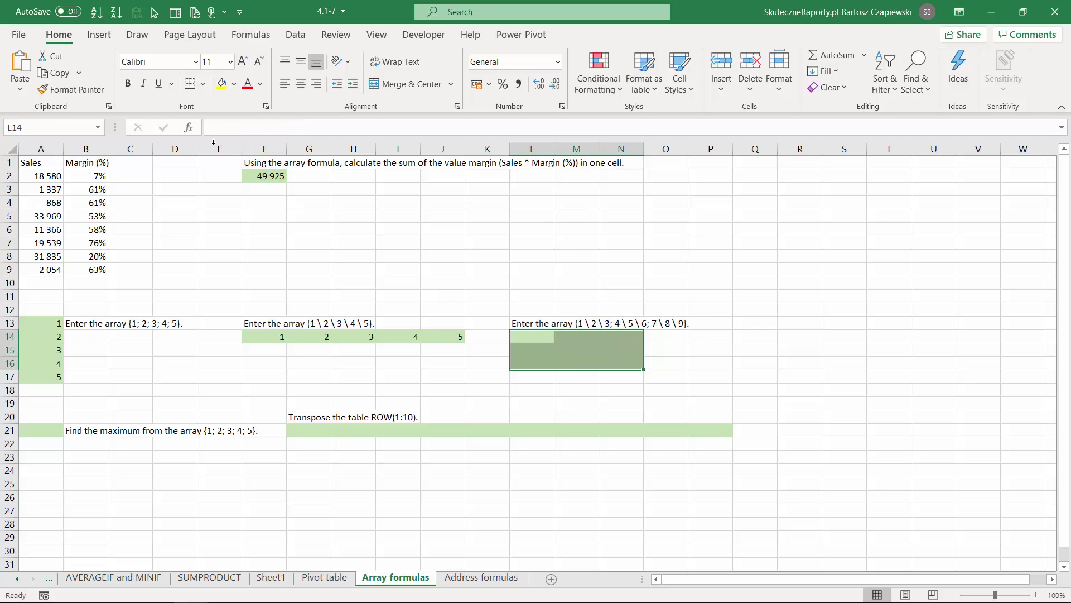
pyautogui.write('=')
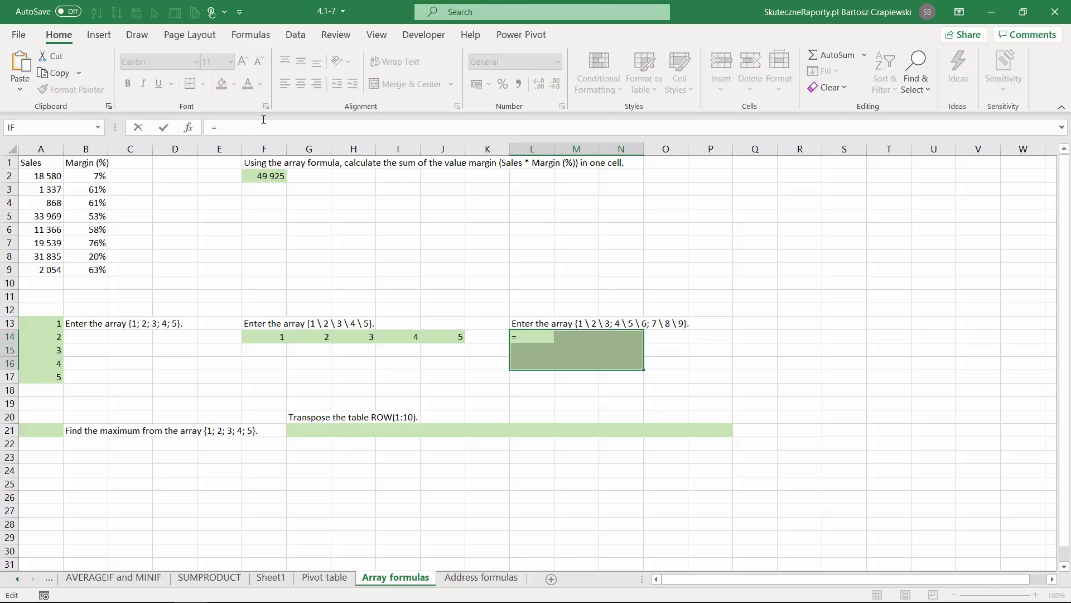
pyautogui.write('{1 \\ 2 \\ 3; 4 \\ 5 \\ 6; 7 \\ 8 \\ 9}')
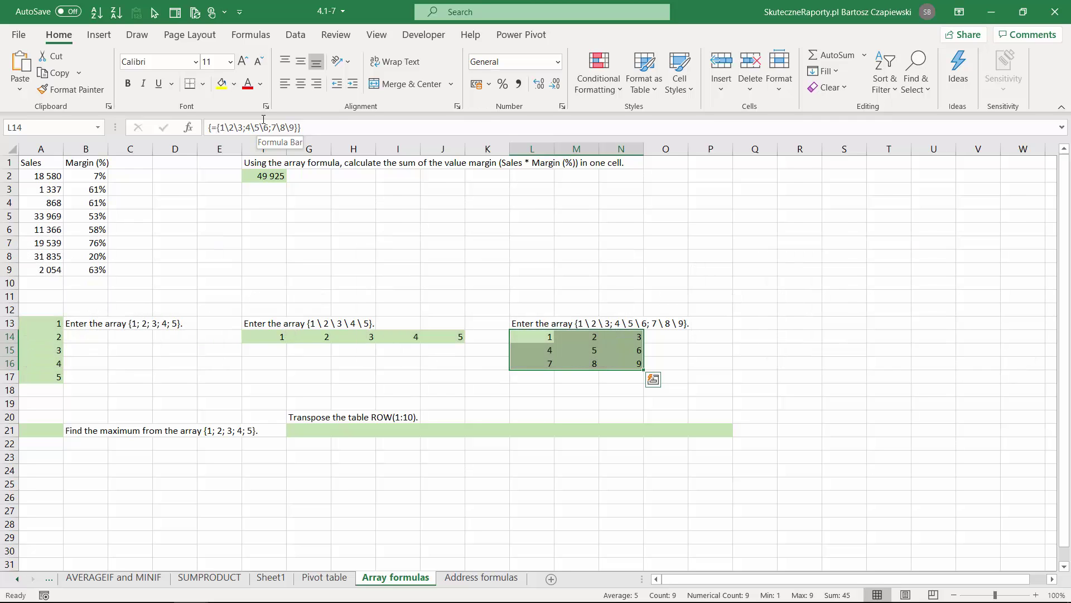
# Find the maximum of the array in cell A21 with the ordinary formula =MAX({1; 2; 3; 4; 5}).
pyautogui.click(41, 430)
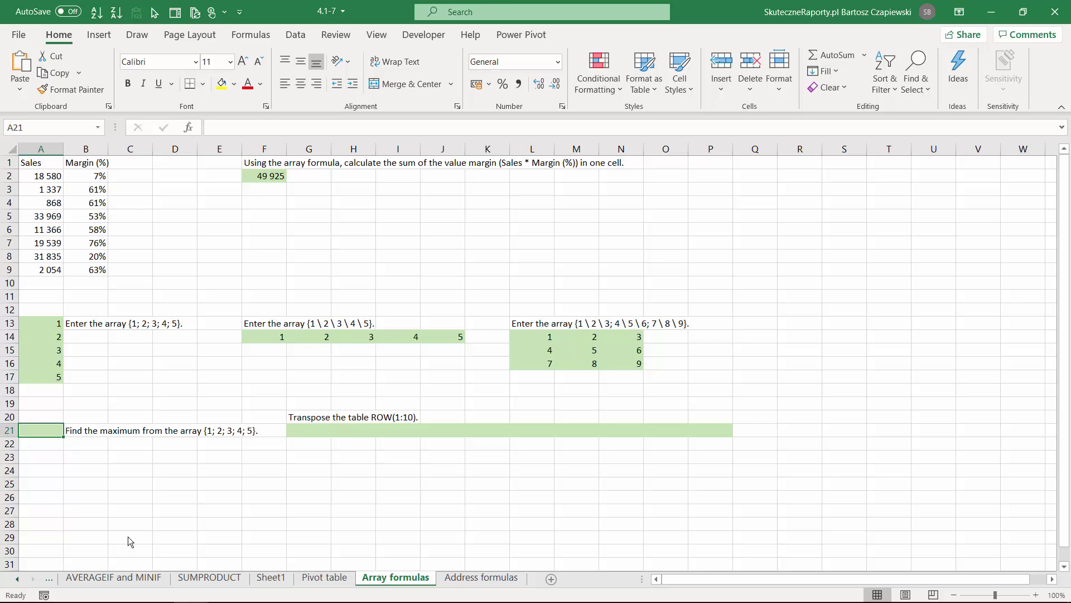
pyautogui.write('=max')
pyautogui.press('Tab')
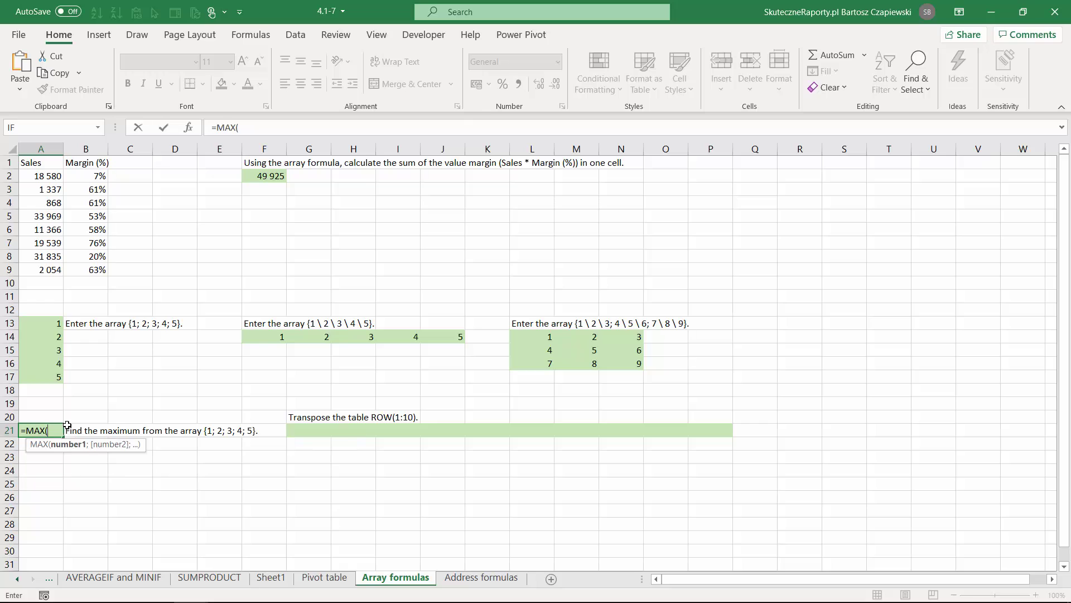
pyautogui.write('{1; 2; 3; 4; 5}')
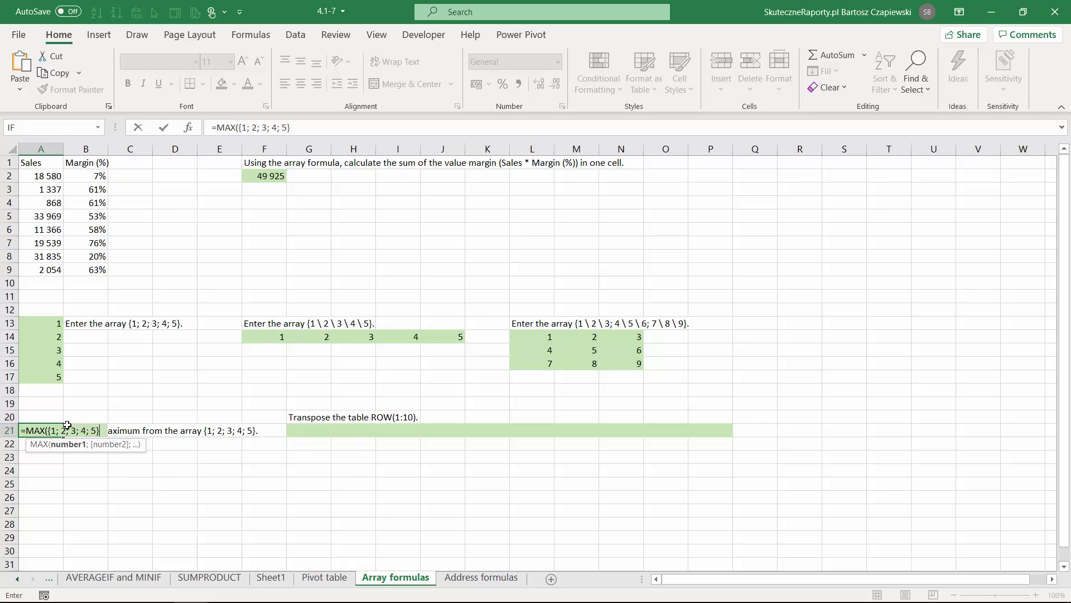
pyautogui.write(')')
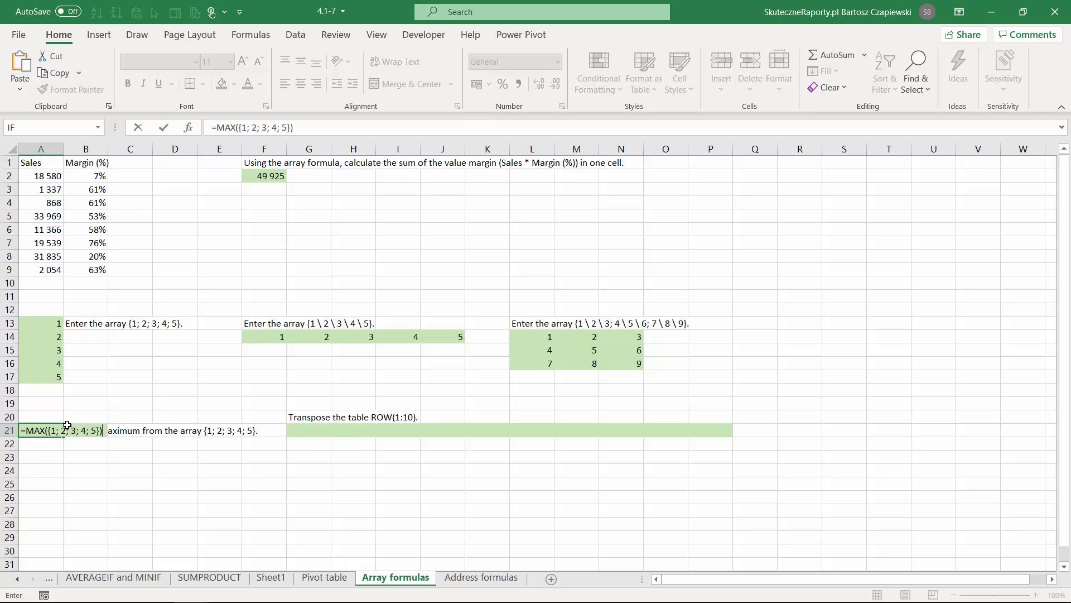
pyautogui.press('Return')
pyautogui.press('Up')
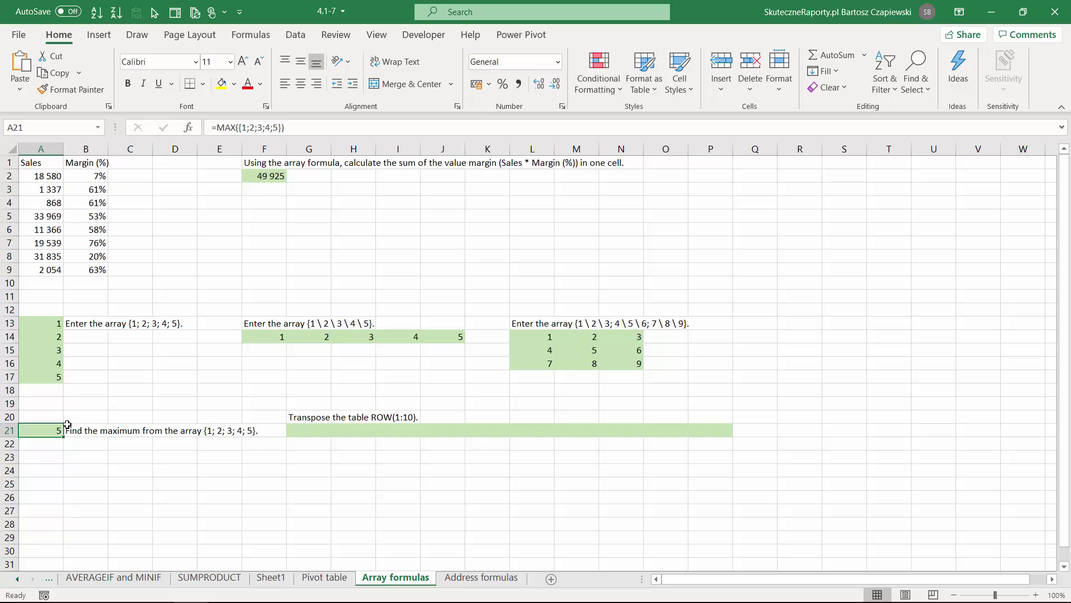
# Enter =TRANSPOSE(ROW(1:10)) as an ordinary formula in cell G21.
pyautogui.click(298, 430)
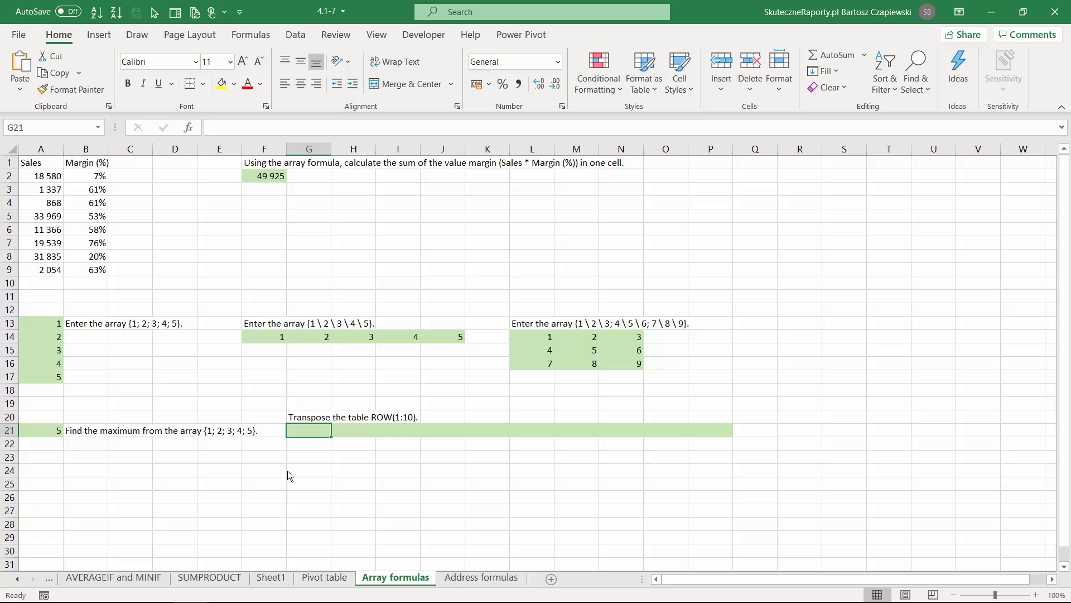
pyautogui.write('=tra')
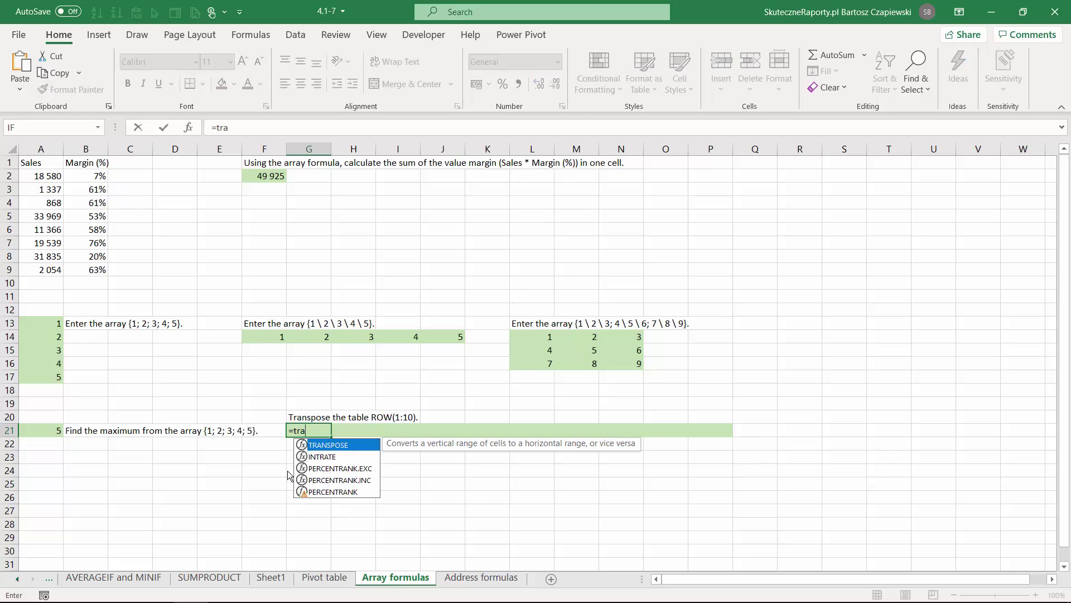
pyautogui.press('Tab')
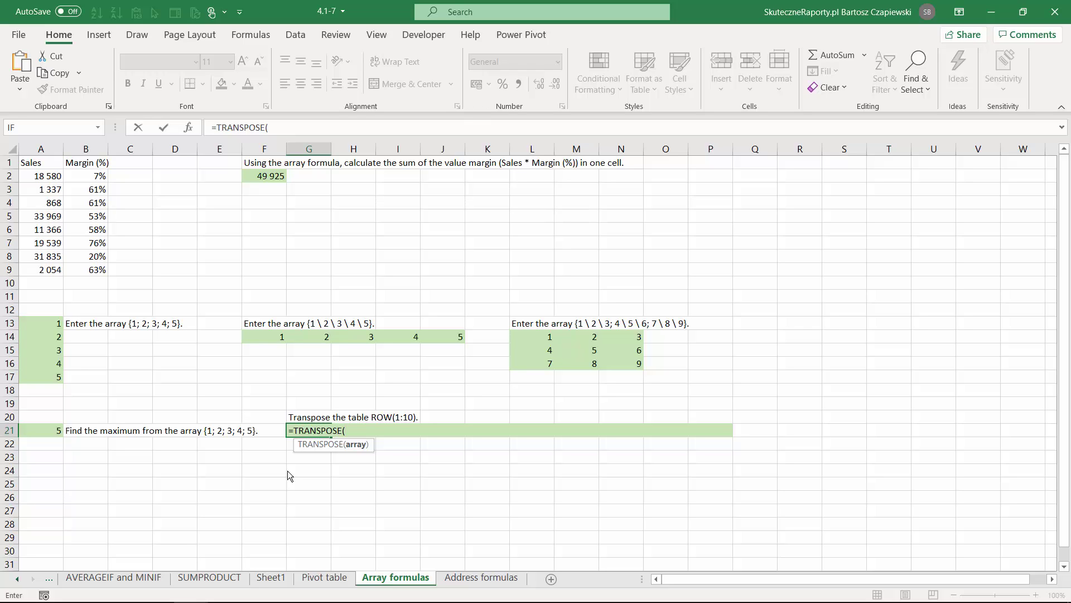
pyautogui.write('row')
pyautogui.press('Tab')
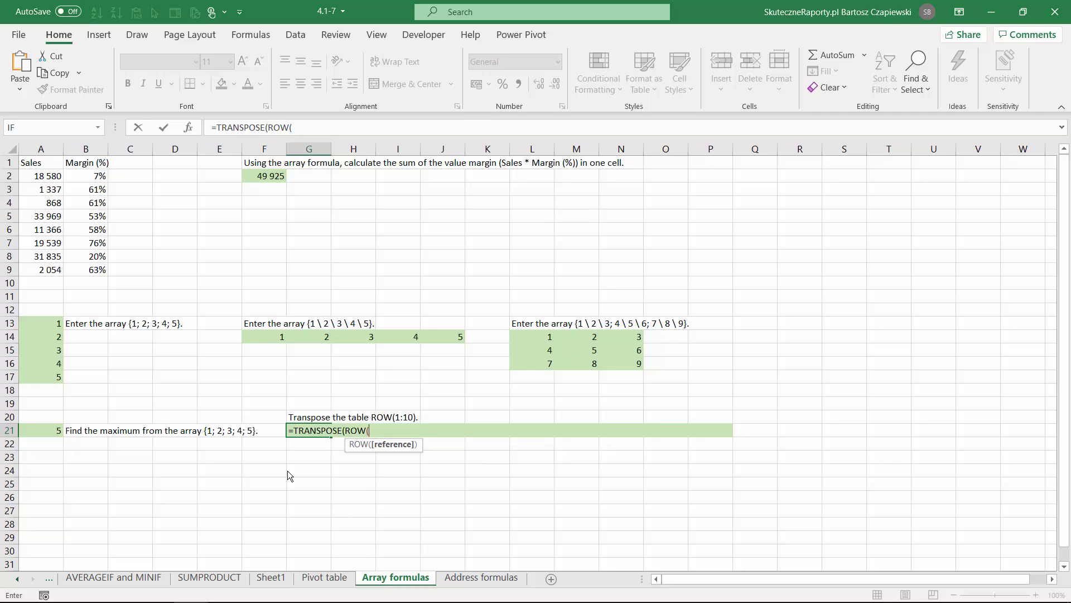
pyautogui.write('1:10)')
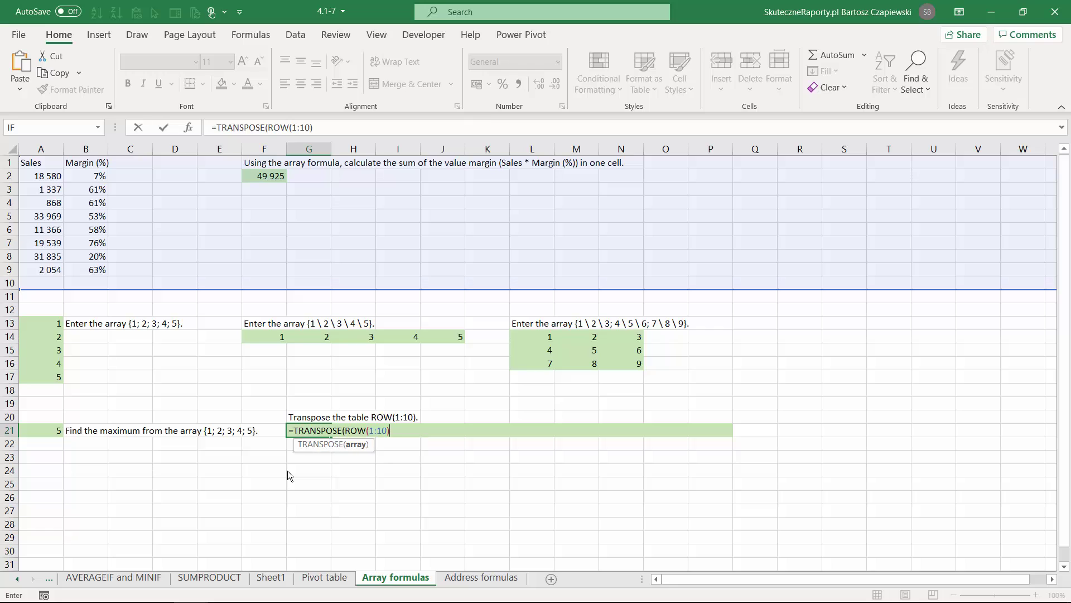
pyautogui.write(')')
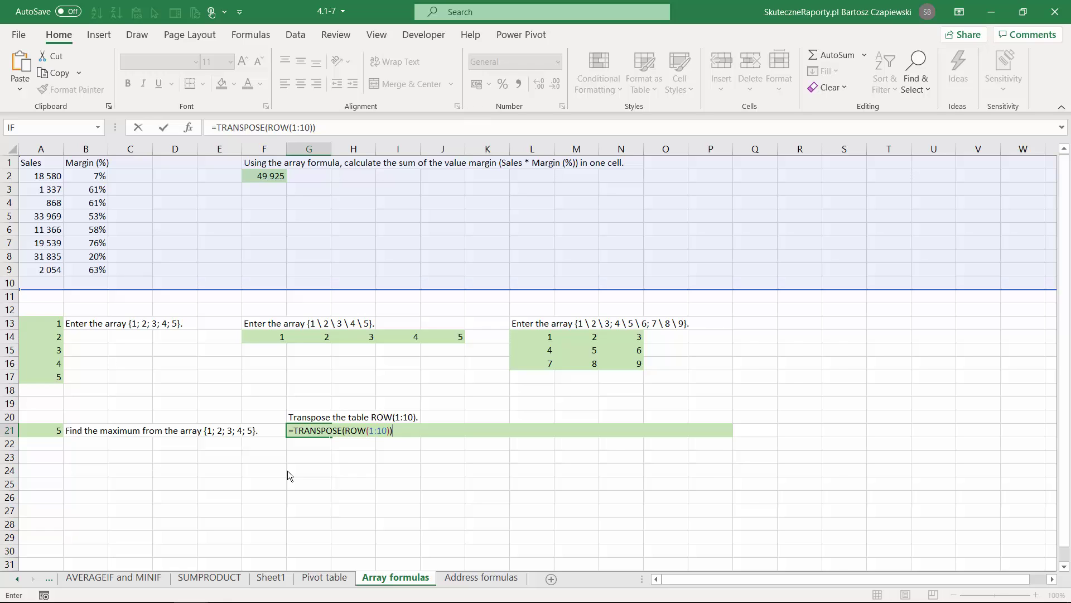
pyautogui.hotkey('ctrl', 'Return')
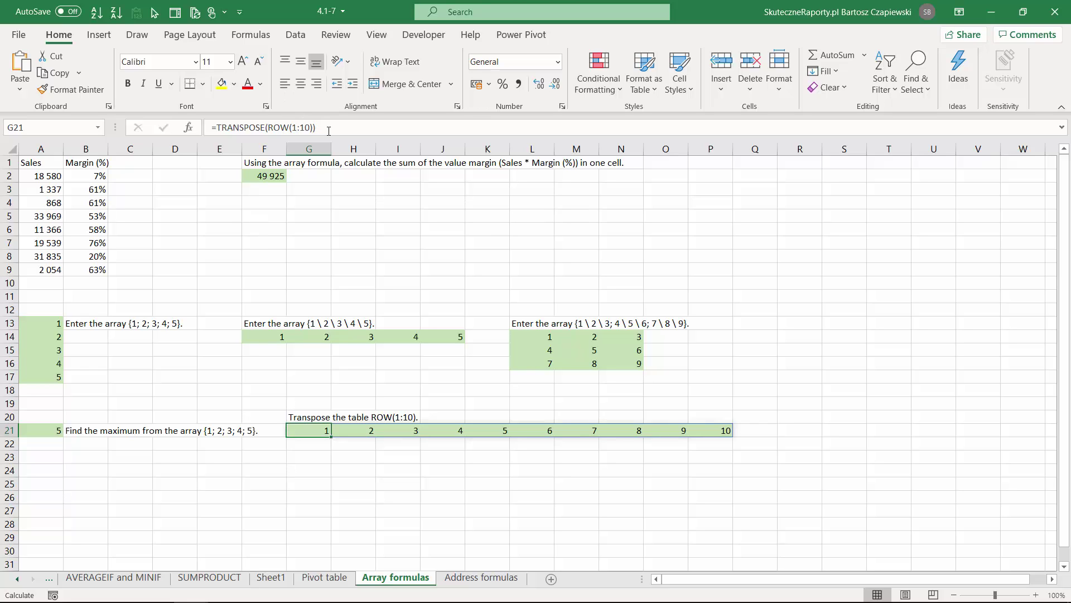
# Copy the formula text =TRANSPOSE(ROW(1:10)) from cell G21 without altering the cell.
pyautogui.moveTo(328, 131); pyautogui.dragTo(212, 128)
pyautogui.hotkey('ctrl', 'c')
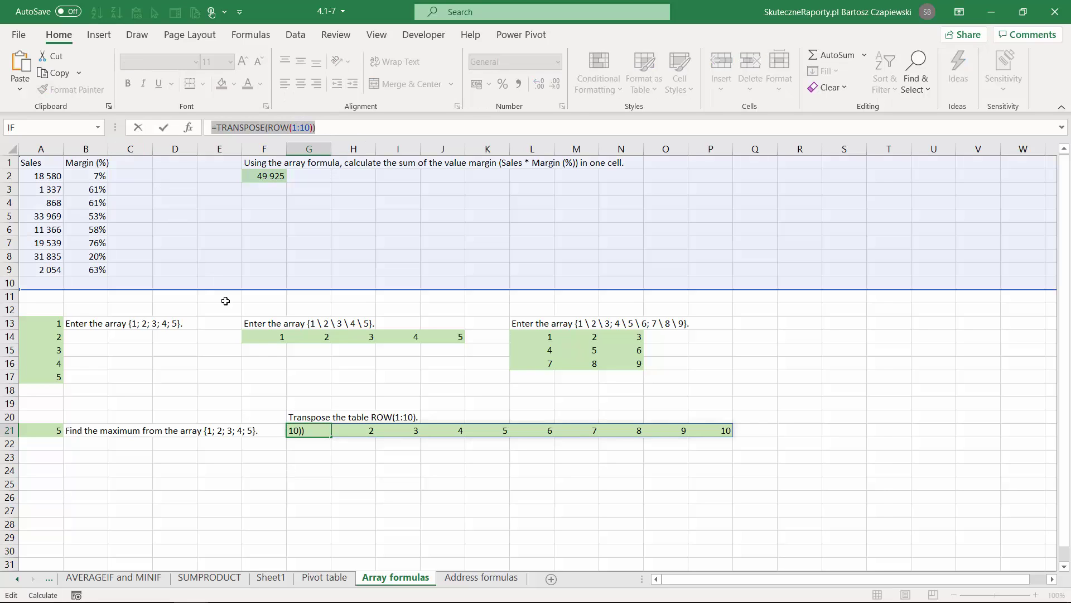
pyautogui.press('Escape')
# Clear the range G21:P21 and enter the copied =TRANSPOSE(ROW(1:10)) across it as an array formula.
pyautogui.moveTo(307, 432); pyautogui.dragTo(717, 428)
pyautogui.click(270, 129)
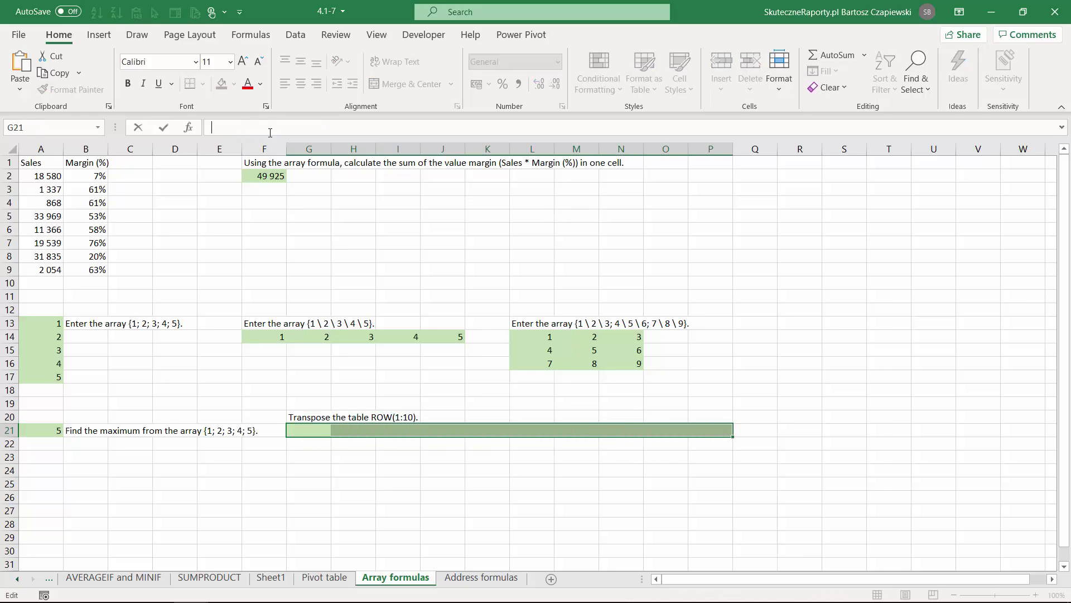
pyautogui.hotkey('ctrl', 'v')
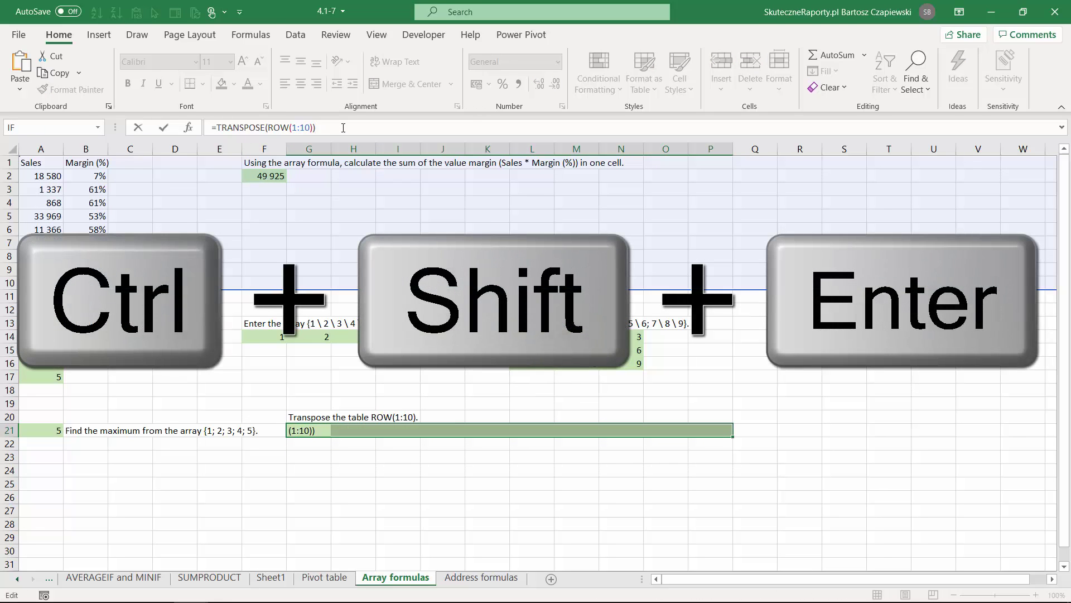